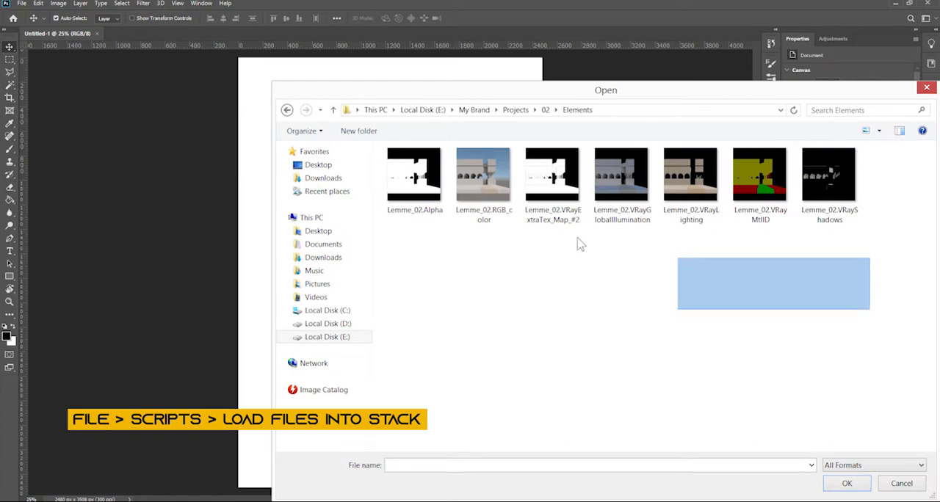
# Load all the Lemme_02 render element images from the Elements folder into one document as a layer stack
pyautogui.click(863, 485)
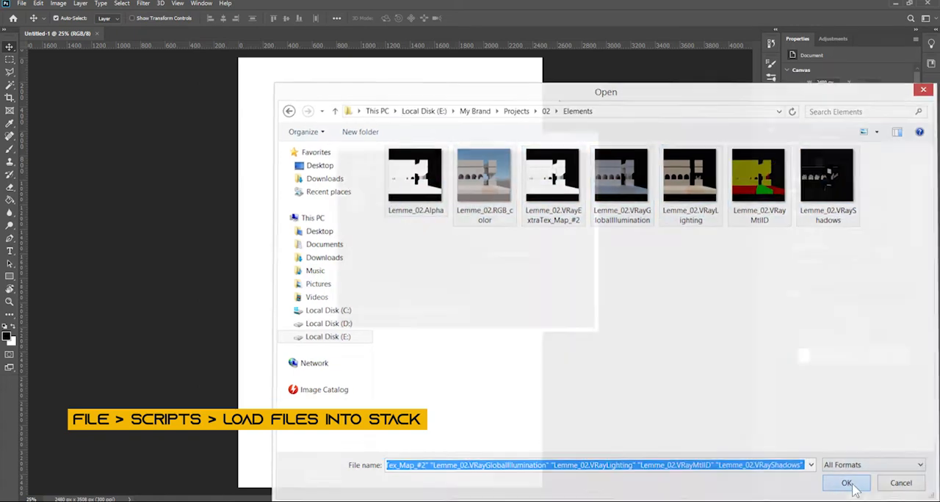
pyautogui.click(564, 169)
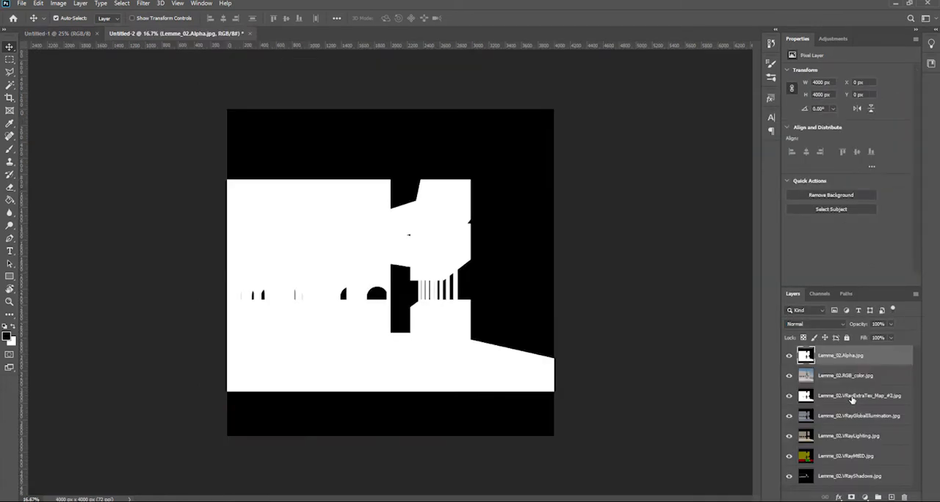
# Order the layers as VRayGlobalIllumination, VRayLighting, VRayShadows, RGB_color, VRayMtlID, Alpha, without VRayExtraTex, and show only RGB_color
pyautogui.moveTo(826, 360); pyautogui.dragTo(828, 443)
pyautogui.keyDown('shift'); pyautogui.click(823, 358); pyautogui.keyUp('shift')
pyautogui.keyDown('alt'); pyautogui.click(788, 418); pyautogui.keyUp('alt')
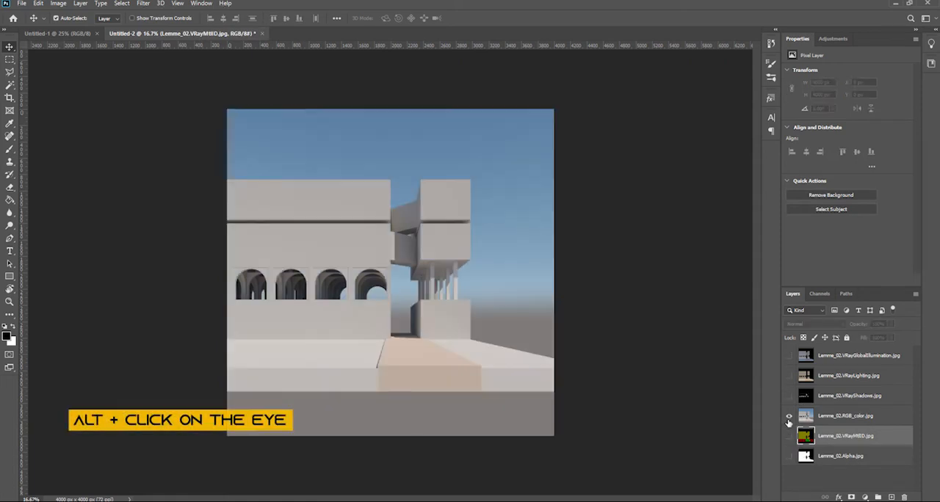
# Show the VRayShadows layer above RGB_color and invert its colours
pyautogui.keyDown('alt'); pyautogui.click(789, 397); pyautogui.keyUp('alt')
pyautogui.click(838, 397)
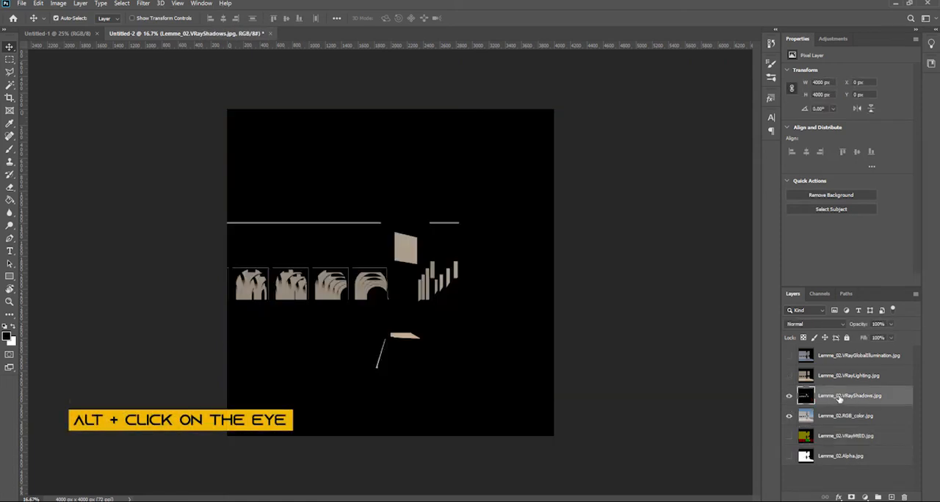
pyautogui.hotkey('ctrl', 'i')
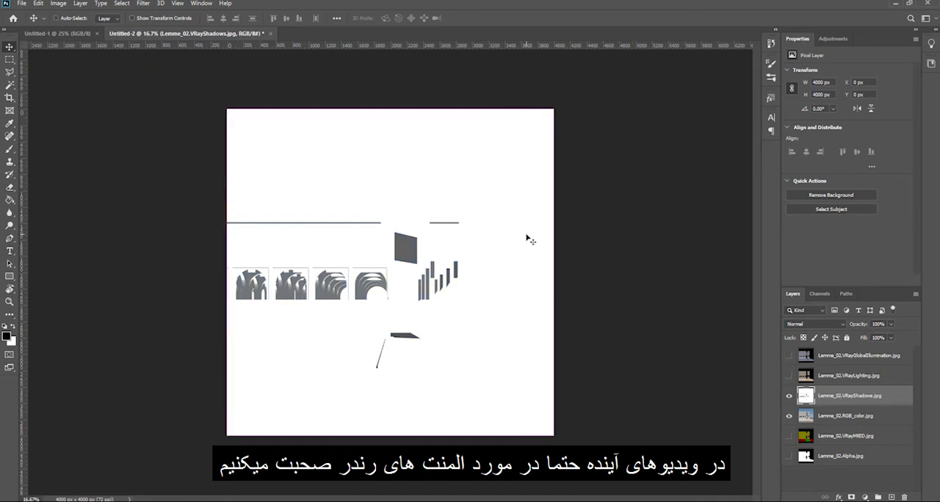
# Adjust Levels on the VRayShadows layer with midtones at 0.56 and the white input at about 203
pyautogui.hotkey('ctrl', 'l')
pyautogui.moveTo(762, 230)
pyautogui.mouseDown()
pyautogui.moveTo(741, 230)
pyautogui.moveTo(777, 233)
pyautogui.mouseUp()
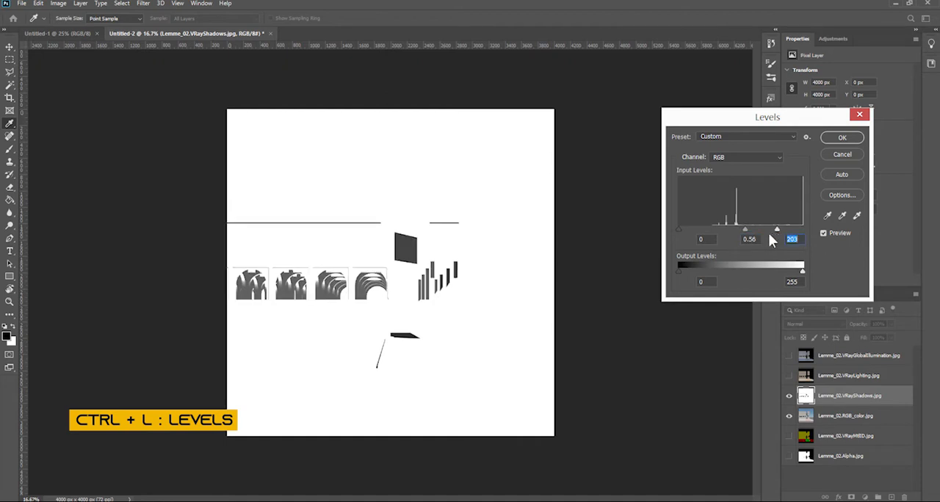
pyautogui.click(828, 138)
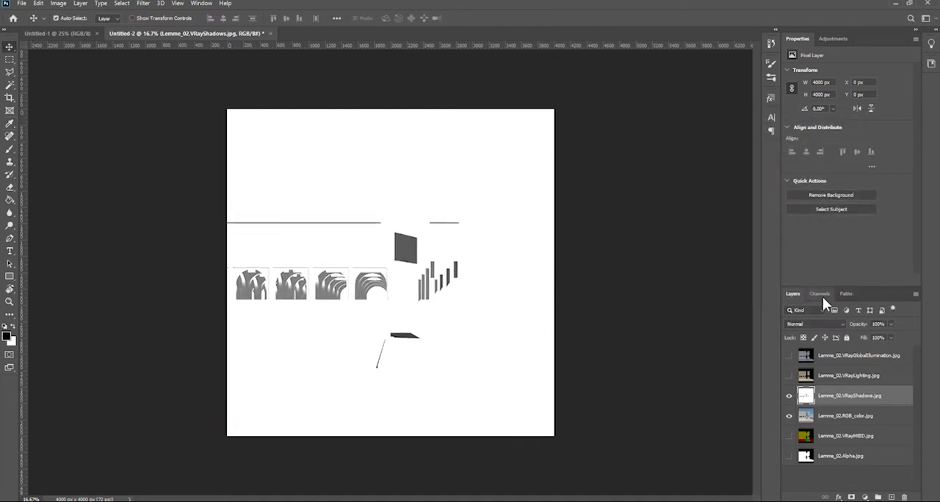
# Set the VRayShadows layer to Multiply blending at 40% opacity
pyautogui.click(798, 323)
pyautogui.click(799, 318)
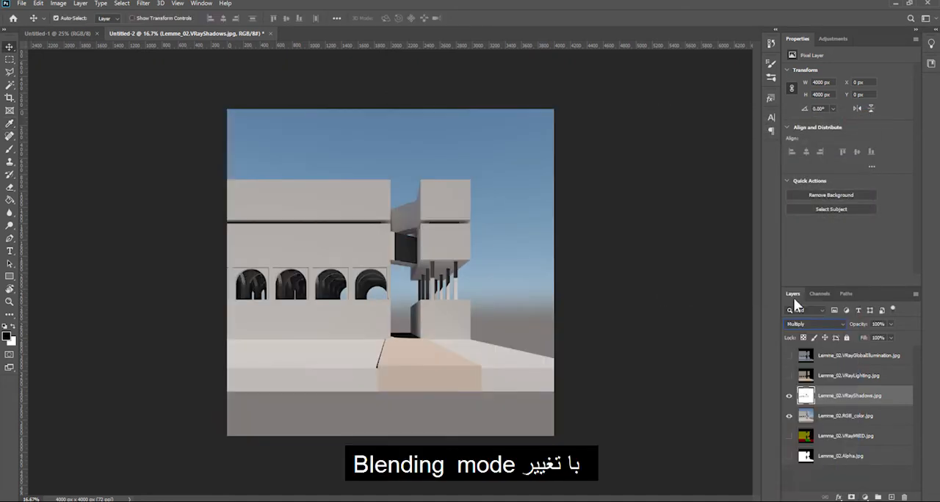
pyautogui.click(798, 324)
pyautogui.click(793, 354)
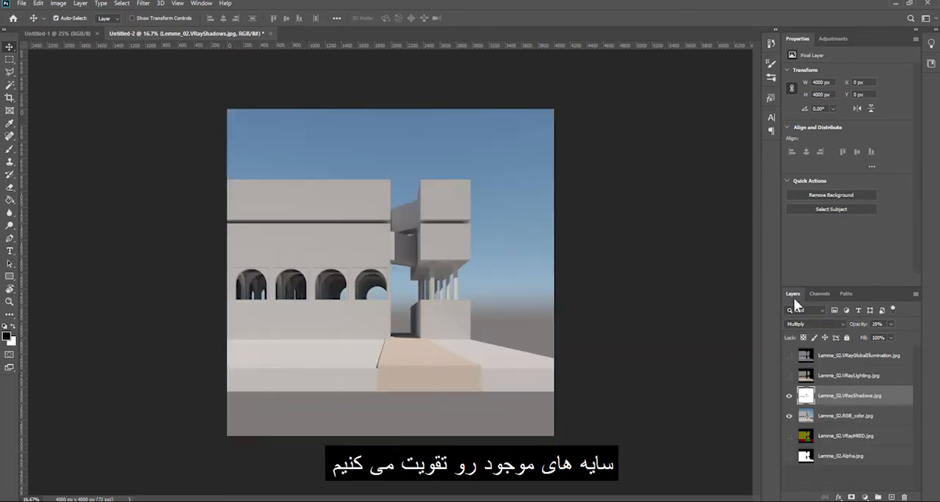
# Show the VRayLighting layer and set its blending mode to Screen
pyautogui.click(789, 375)
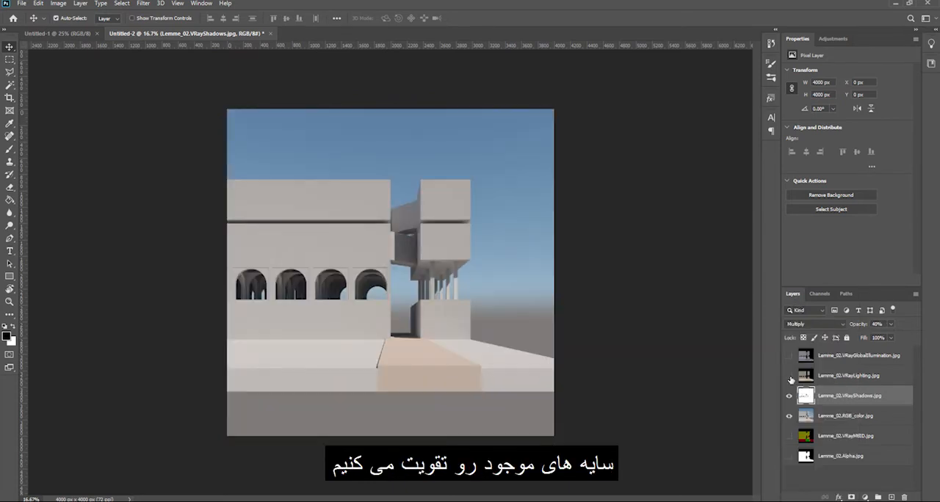
pyautogui.click(821, 373)
pyautogui.click(798, 324)
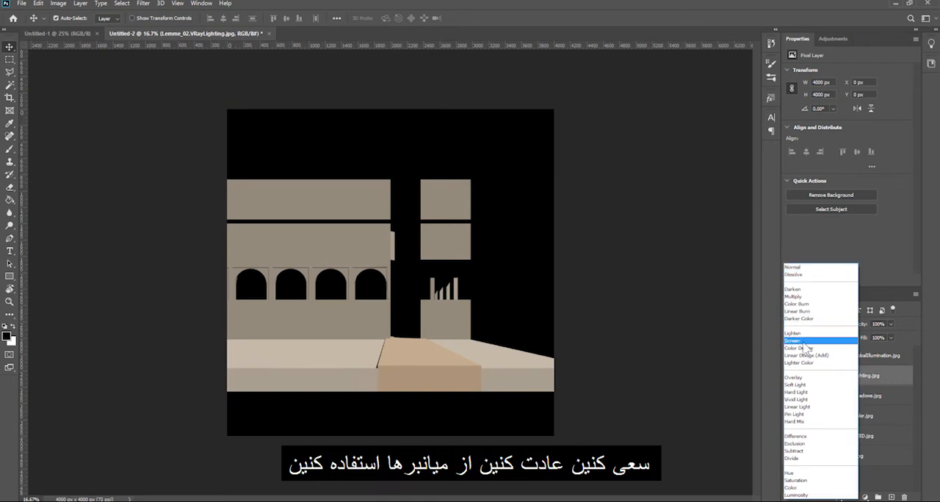
pyautogui.click(798, 337)
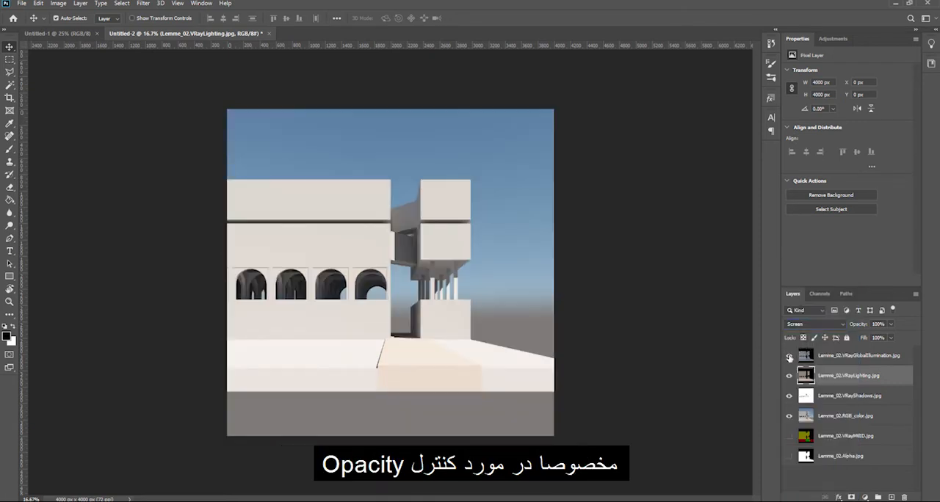
# Show the VRayGlobalIllumination layer and set its blending mode to Soft Light
pyautogui.click(789, 355)
pyautogui.click(823, 355)
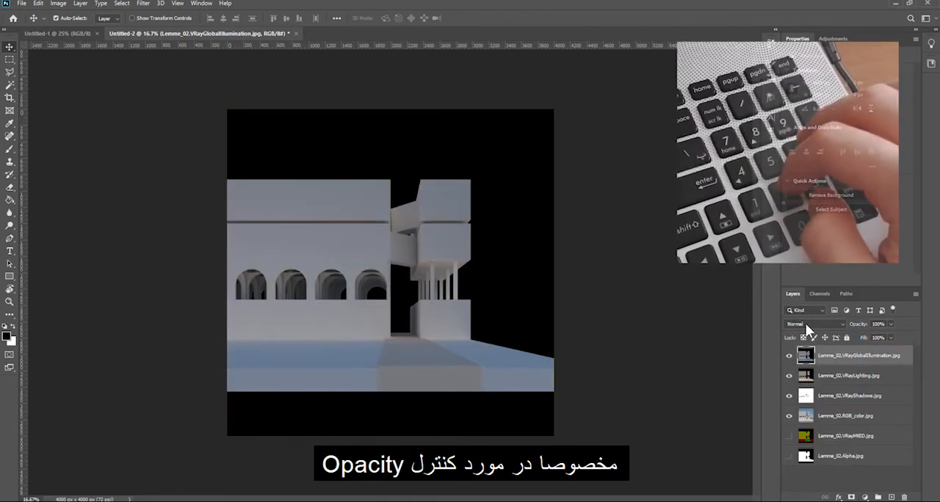
pyautogui.click(805, 323)
pyautogui.click(807, 388)
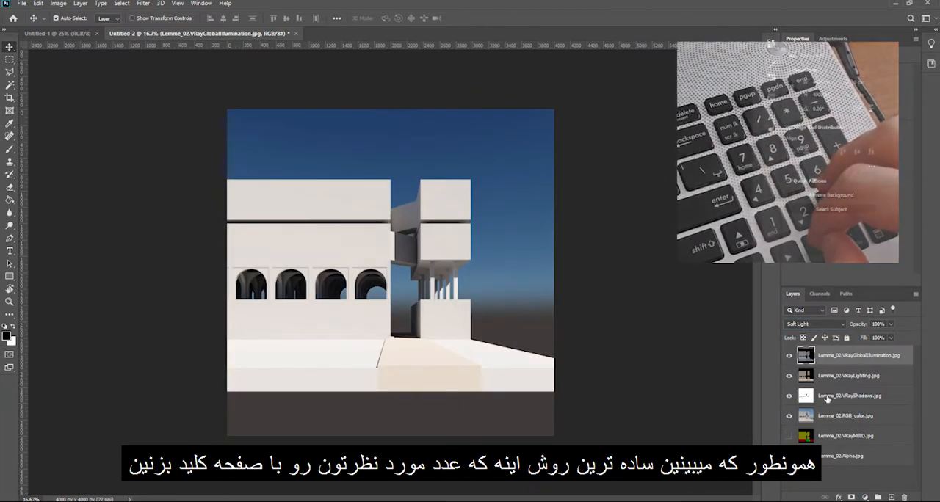
# Stamp the four visible render layers into a new merged layer, and group and hide the source layers beneath it
pyautogui.keyDown('shift'); pyautogui.click(837, 415); pyautogui.keyUp('shift')
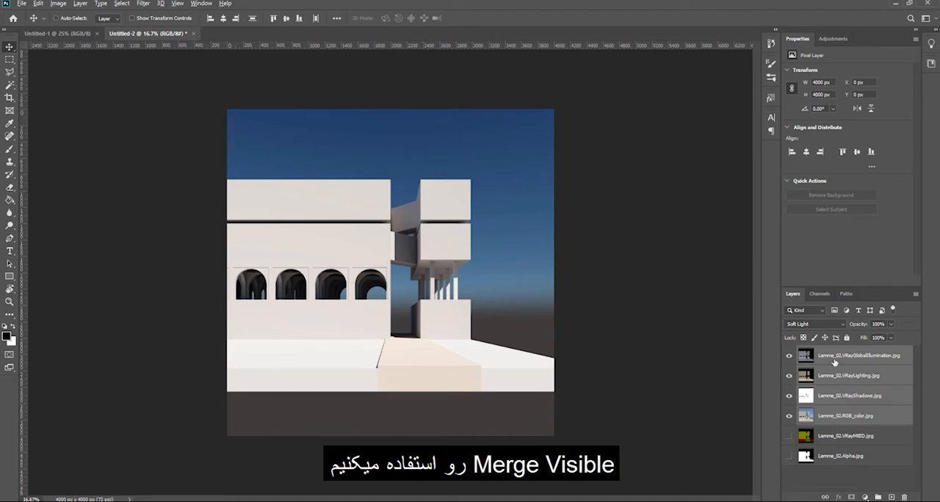
pyautogui.hotkey('ctrl', 'alt', 'shift', 'e')
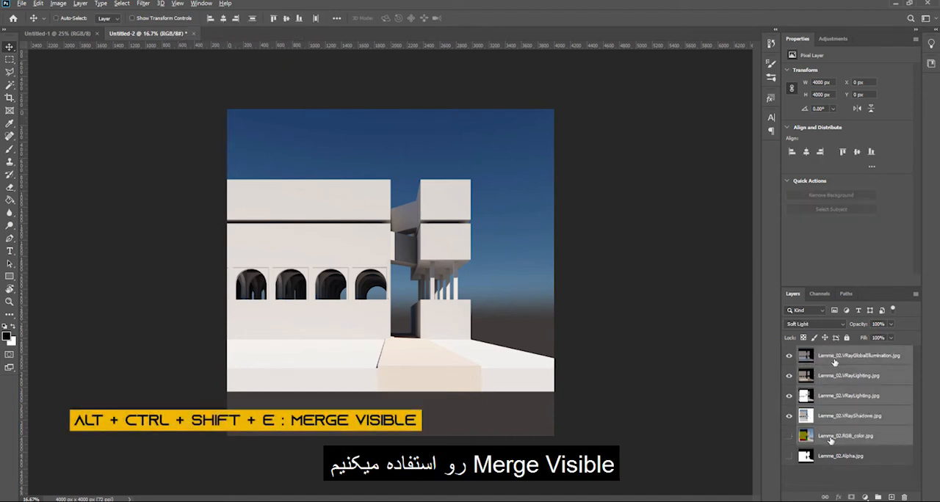
pyautogui.hotkey('ctrl', 'g')
pyautogui.click(825, 360)
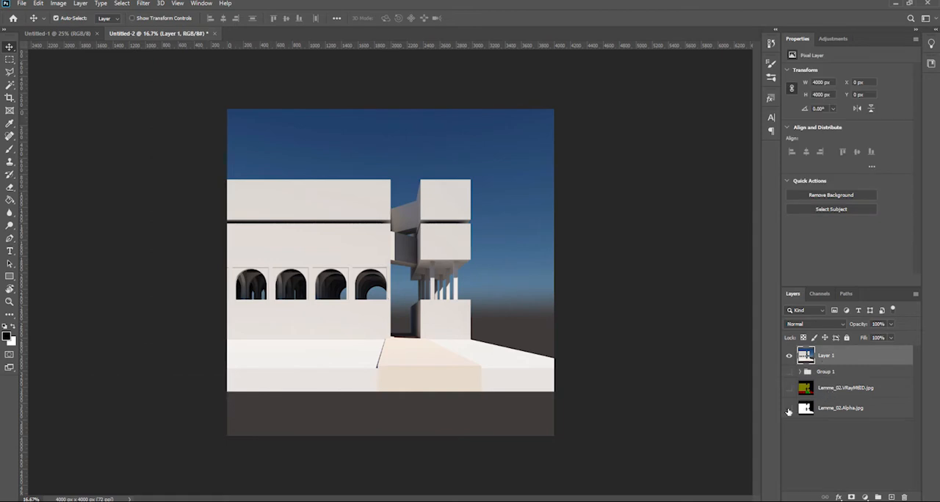
# Copy the whole Alpha layer image and leave only the merged Layer 1 visible
pyautogui.click(828, 410)
pyautogui.hotkey('ctrl', 'a')
pyautogui.click(790, 409)
pyautogui.click(789, 356)
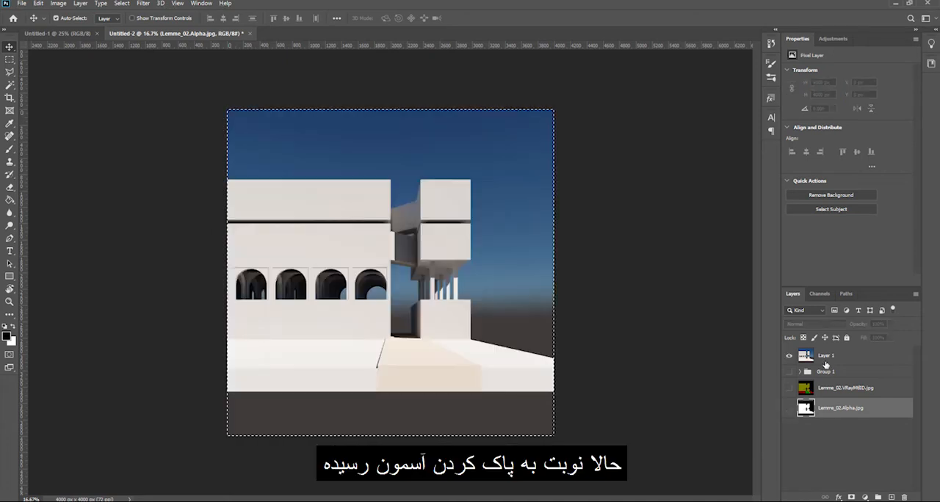
# Add a layer mask to Layer 1 and display the mask itself for editing
pyautogui.click(826, 357)
pyautogui.click(851, 498)
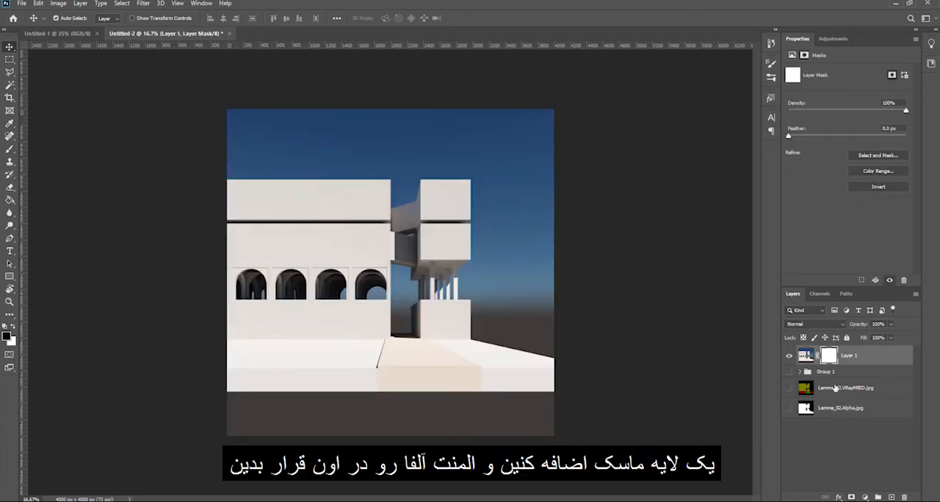
pyautogui.keyDown('alt'); pyautogui.click(828, 356); pyautogui.keyUp('alt')
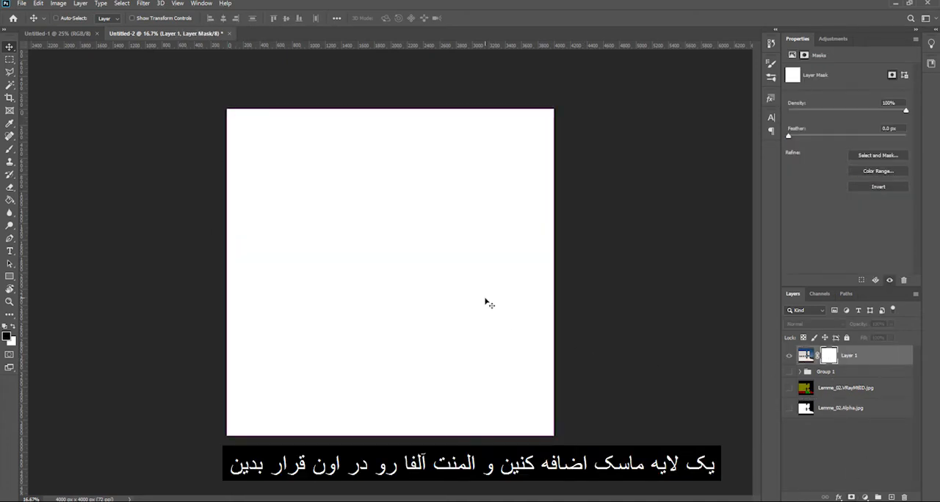
# Paste the copied Alpha image into Layer 1's mask, with the building white and the sky black
pyautogui.hotkey('ctrl', 'v')
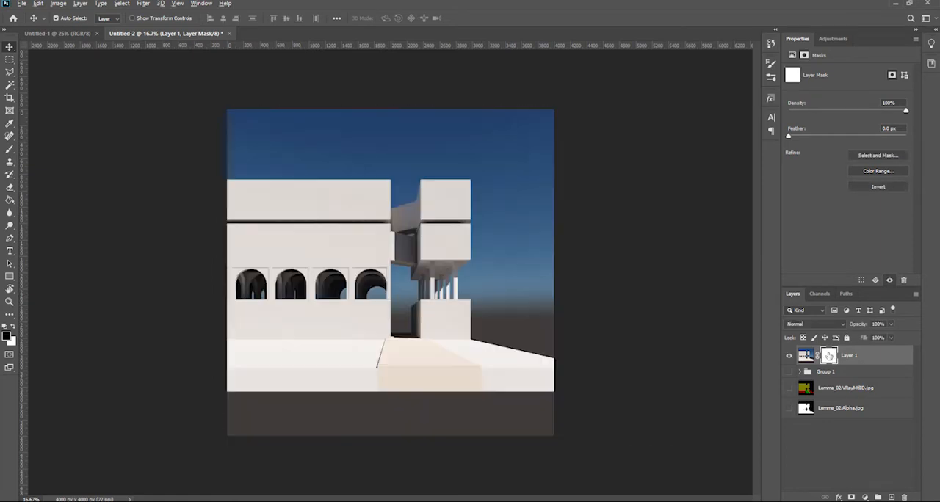
pyautogui.keyDown('alt'); pyautogui.click(829, 356); pyautogui.keyUp('alt')
pyautogui.hotkey('ctrl', 'v')
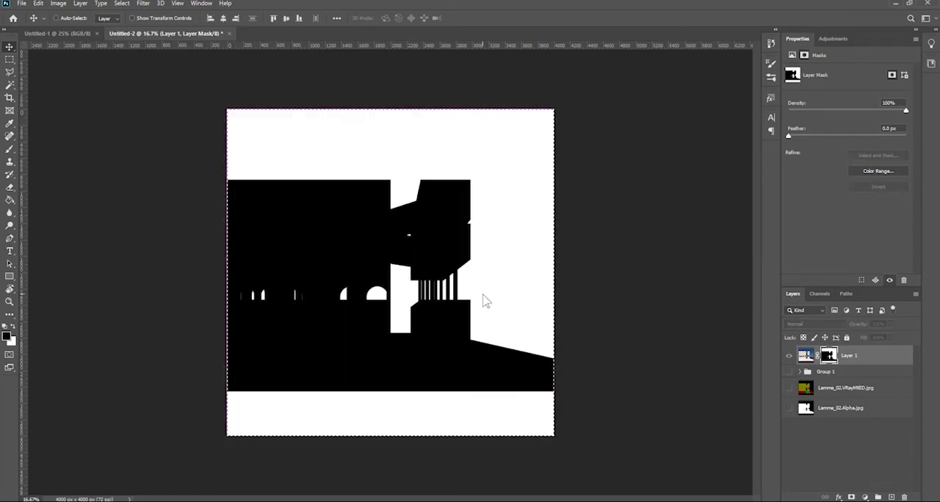
pyautogui.hotkey('ctrl', 'i')
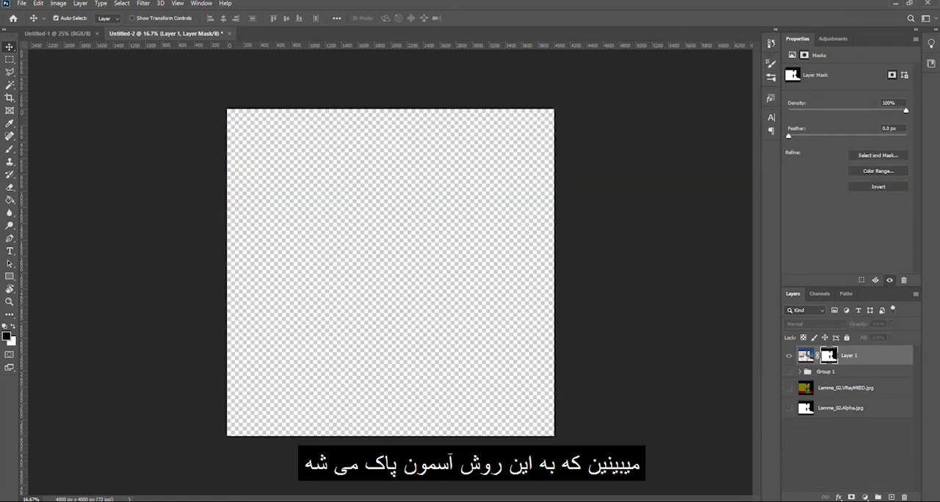
# Create a new layer between Layer 1 and Group 1 and fill it with white
pyautogui.click(832, 373)
pyautogui.hotkey('ctrl', 'shift', 'n')
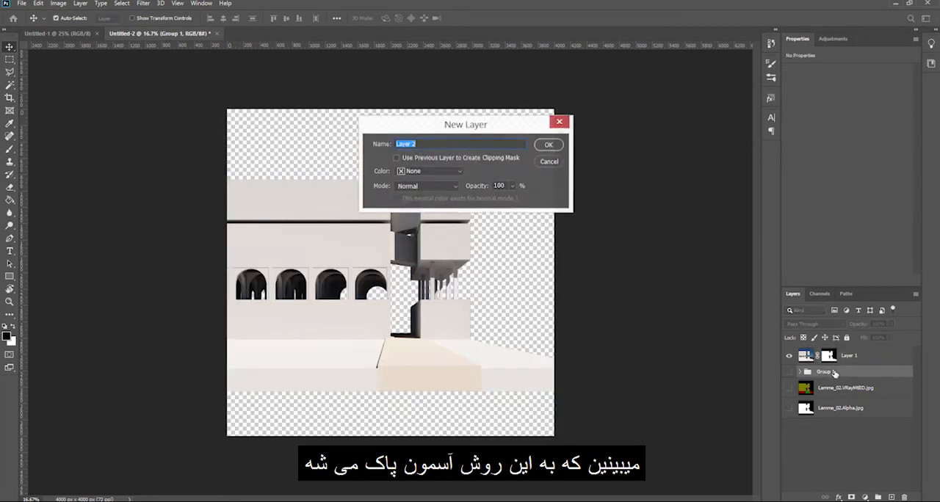
pyautogui.click(549, 148)
pyautogui.hotkey('ctrl', 'BackSpace')
# Try moving the masked building layer, and undo the move while keeping the white background fill
pyautogui.moveTo(468, 333); pyautogui.dragTo(493, 343)
pyautogui.hotkey('ctrl', 'z')
pyautogui.hotkey('ctrl', 'z')
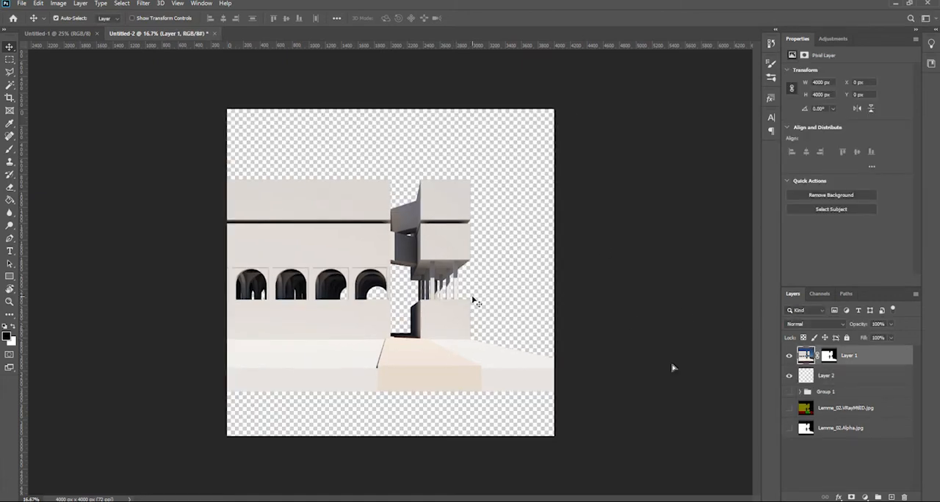
pyautogui.hotkey('ctrl', 'shift', 'z')
# Apply Layer 1's layer mask permanently to its pixels
pyautogui.rightClick(832, 355)
pyautogui.click(851, 380)
# Try moving the cut-out building over the white background and undo the move
pyautogui.moveTo(444, 328); pyautogui.dragTo(455, 294)
pyautogui.hotkey('ctrl', 'z')
pyautogui.hotkey('ctrl', 'shift', 'z')
pyautogui.hotkey('ctrl', 'z')
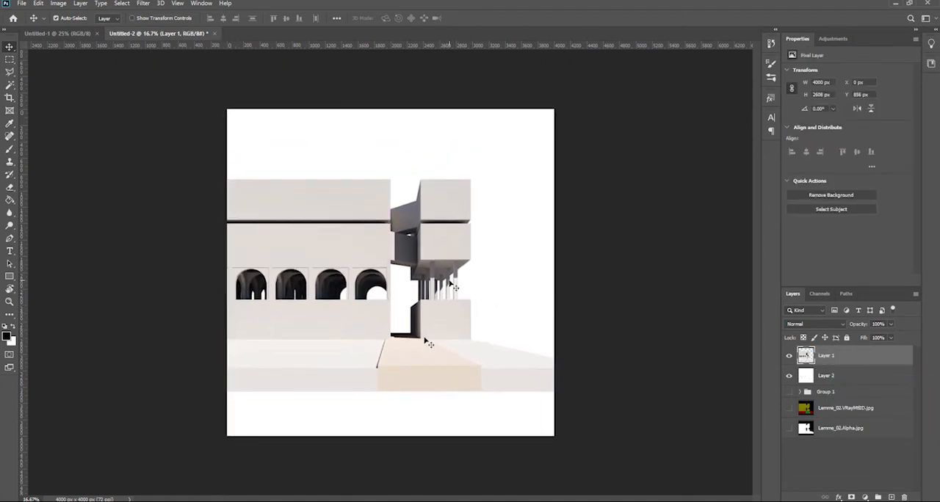
# Open AS2_concrete_03.jpg from the Concrete textures folder and paste the texture into the building document
pyautogui.click(76, 477)
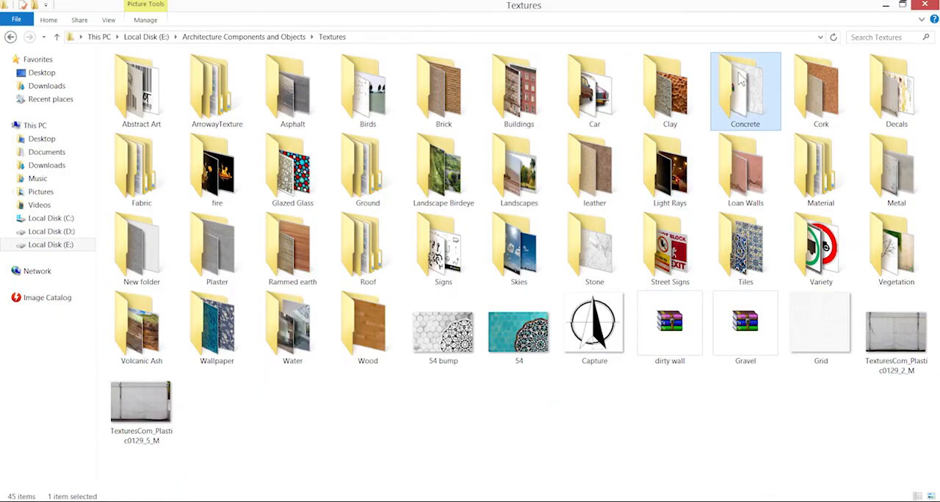
pyautogui.doubleClick(739, 79)
pyautogui.moveTo(481, 82); pyautogui.dragTo(93, 36)
pyautogui.click(93, 36)
pyautogui.hotkey('ctrl', 'v')
# Place the concrete texture over the upper left part of the facade and scale it down
pyautogui.moveTo(411, 274); pyautogui.dragTo(311, 243)
pyautogui.hotkey('ctrl', 't')
pyautogui.moveTo(349, 301); pyautogui.dragTo(317, 269)
pyautogui.press('Return')
# Duplicate the concrete texture to tile it over the whole building and merge the copies into one layer
pyautogui.moveTo(263, 243); pyautogui.dragTo(353, 245)
pyautogui.moveTo(347, 219); pyautogui.dragTo(404, 315)
pyautogui.keyDown('shift'); pyautogui.click(826, 400); pyautogui.keyUp('shift')
pyautogui.hotkey('ctrl', 'e')
pyautogui.keyDown('shift'); pyautogui.click(826, 376); pyautogui.keyUp('shift')
pyautogui.hotkey('ctrl', 'e')
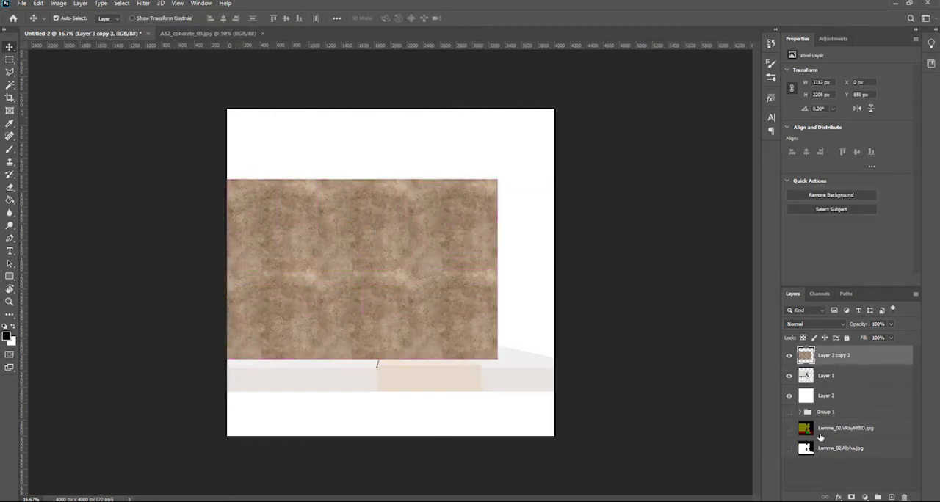
# Isolate the VRayMtlID layer and use the Magic Wand to select the olive building areas plus the red columns
pyautogui.keyDown('alt'); pyautogui.click(788, 432); pyautogui.keyUp('alt')
pyautogui.press('w')
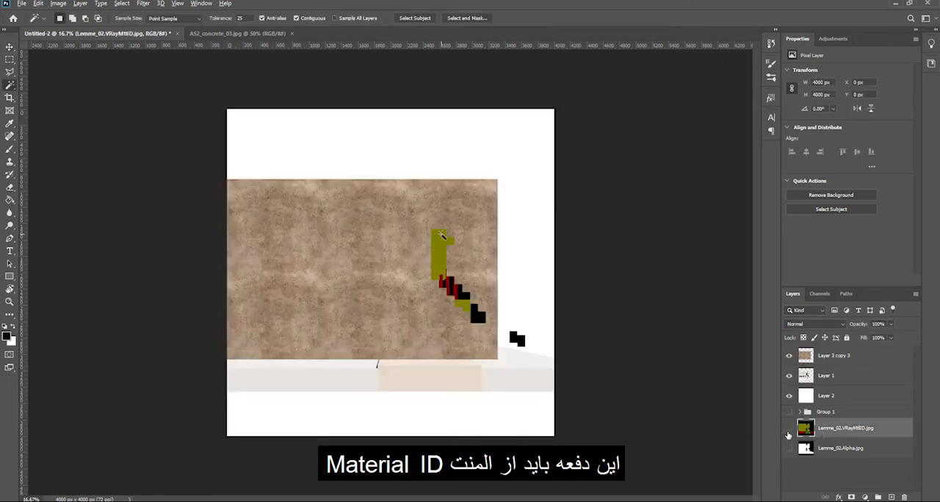
pyautogui.click(442, 232)
pyautogui.scroll(4, 460, 284)
pyautogui.keyDown('alt'); pyautogui.click(788, 430); pyautogui.keyUp('alt')
pyautogui.scroll(3, 500, 296)
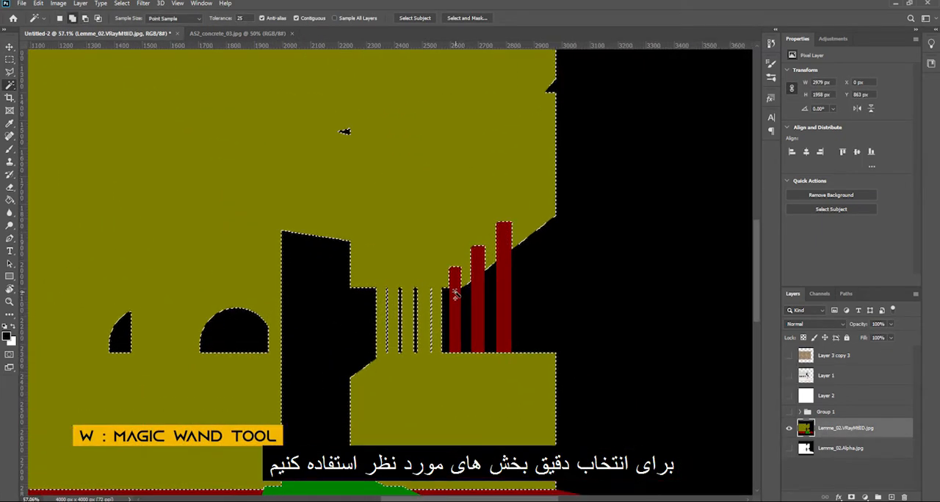
pyautogui.scroll(2, 500, 296)
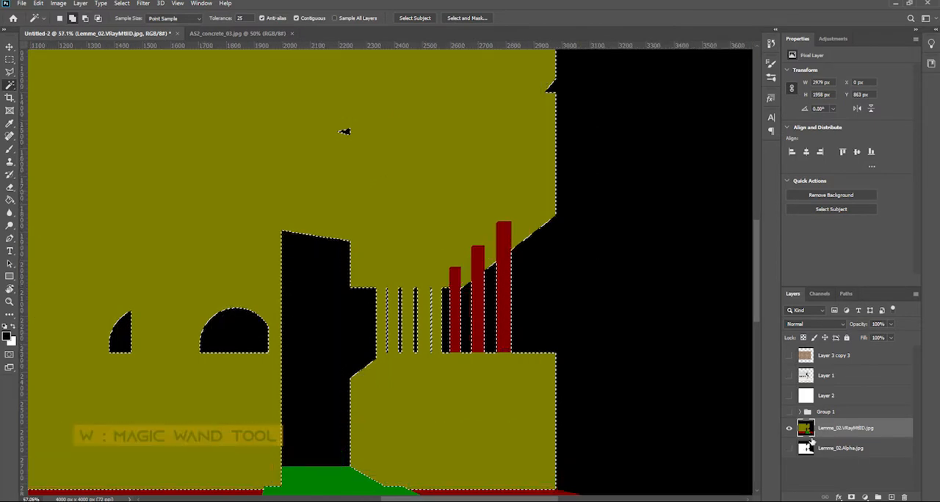
# Restore the other layers' visibility and mask the concrete texture layer with the material selection
pyautogui.keyDown('alt'); pyautogui.click(789, 428); pyautogui.keyUp('alt')
pyautogui.scroll(-6, 487, 282)
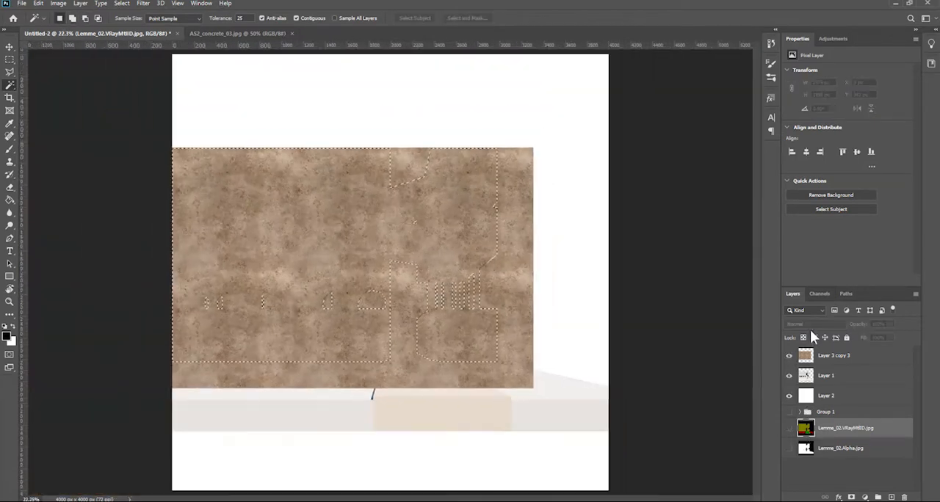
pyautogui.press('v')
pyautogui.click(832, 358)
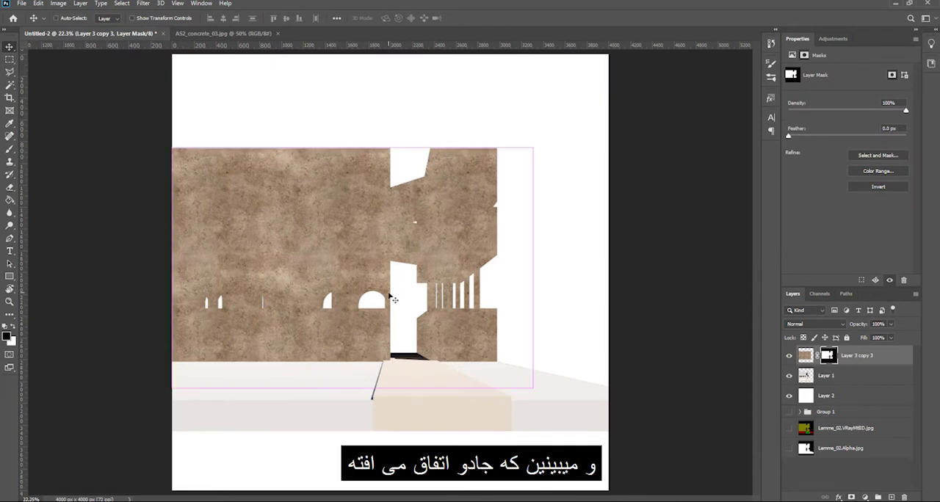
# Set the concrete texture layer to Multiply blending at 30% opacity
pyautogui.click(807, 355)
pyautogui.click(810, 323)
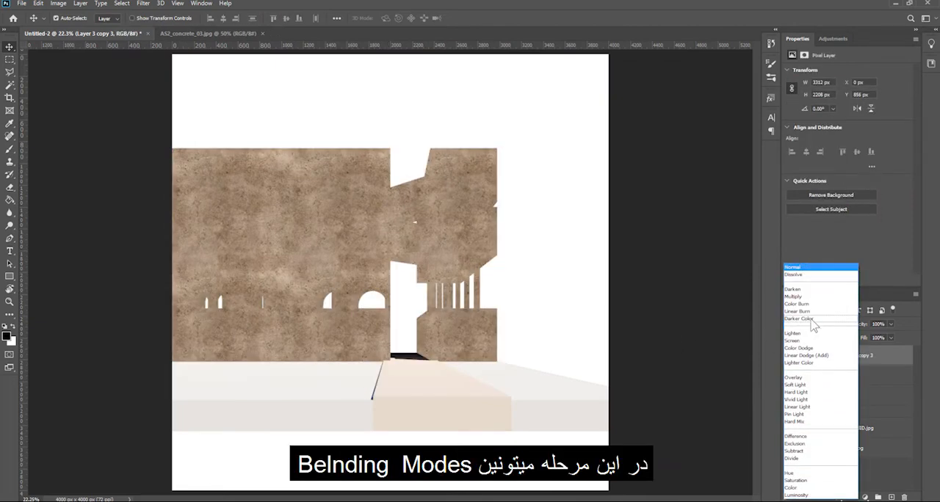
pyautogui.click(801, 296)
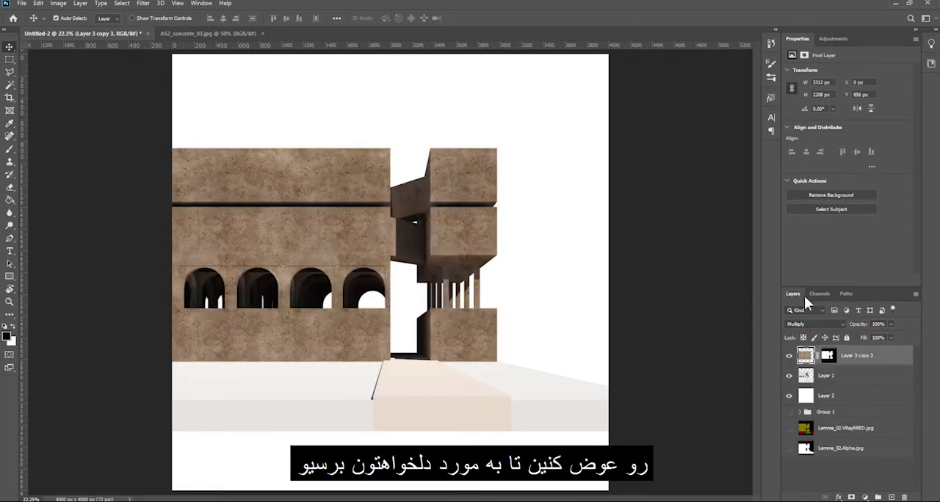
pyautogui.press('2')
pyautogui.press('0')
pyautogui.press('3')
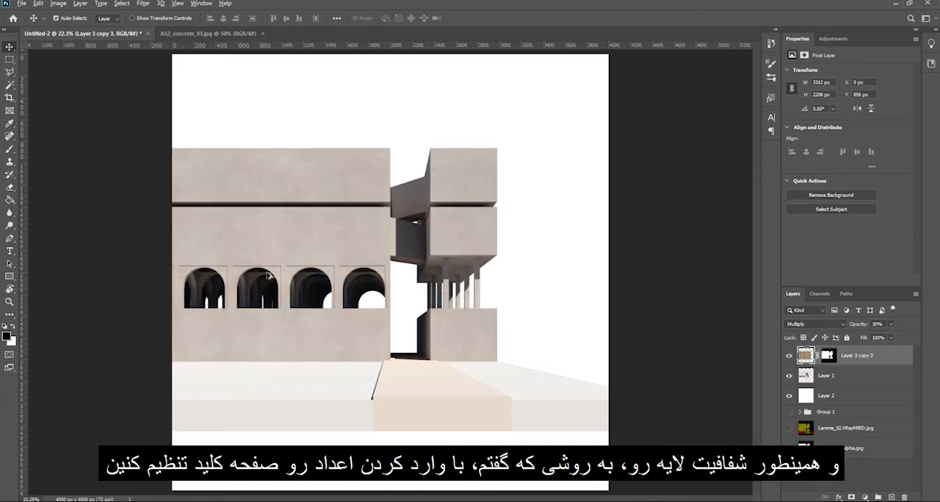
# Apply the Palette Knife artistic filter to Layer 1 with stroke size 25, stroke detail 3 and softness 0
pyautogui.scroll(4, 154, 256)
pyautogui.scroll(-5, 283, 268)
pyautogui.scroll(10, 245, 251)
pyautogui.scroll(-6, 370, 246)
pyautogui.scroll(-4, 370, 246)
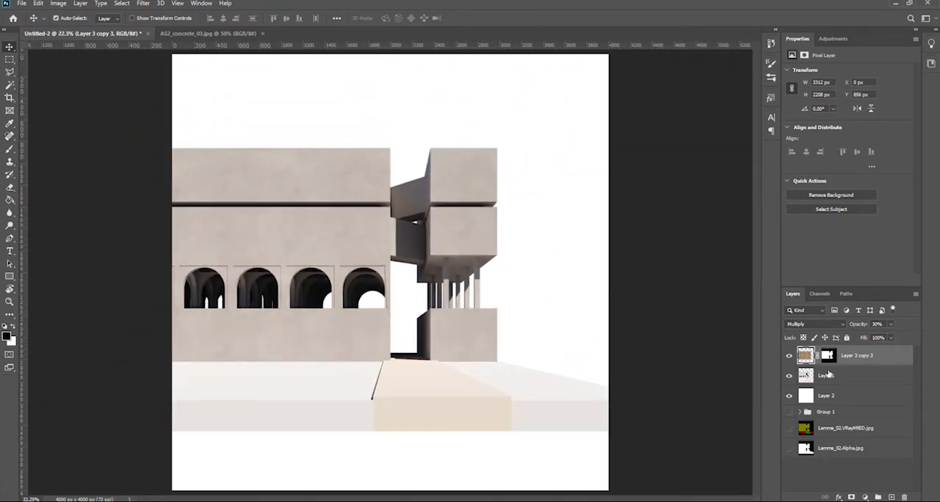
pyautogui.click(830, 380)
pyautogui.click(141, 4)
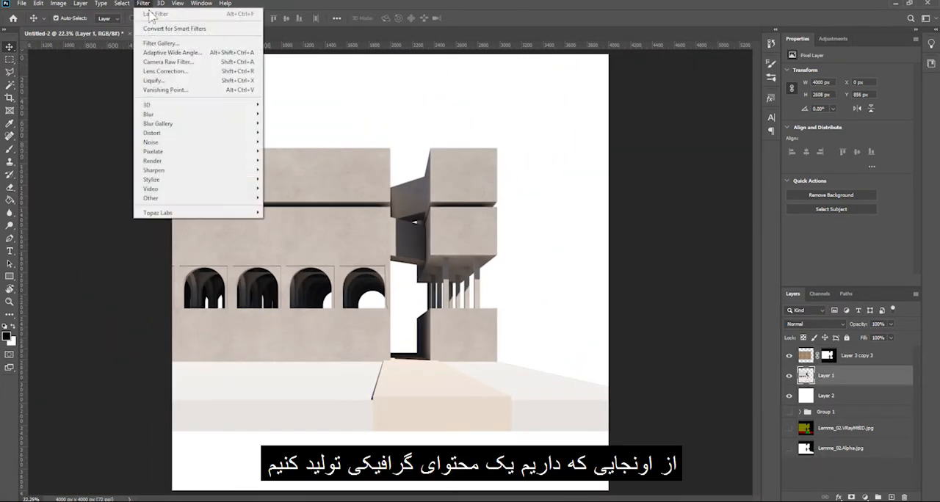
pyautogui.click(168, 43)
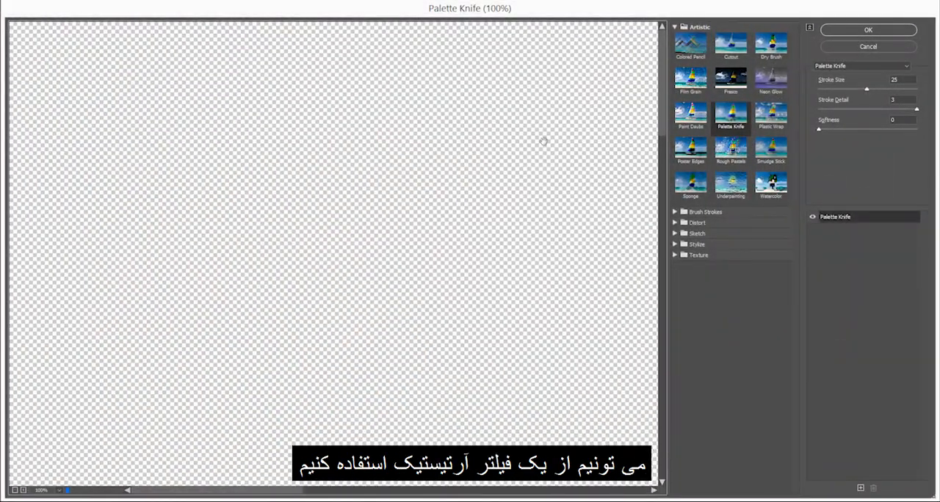
pyautogui.scroll(-20, 473, 366)
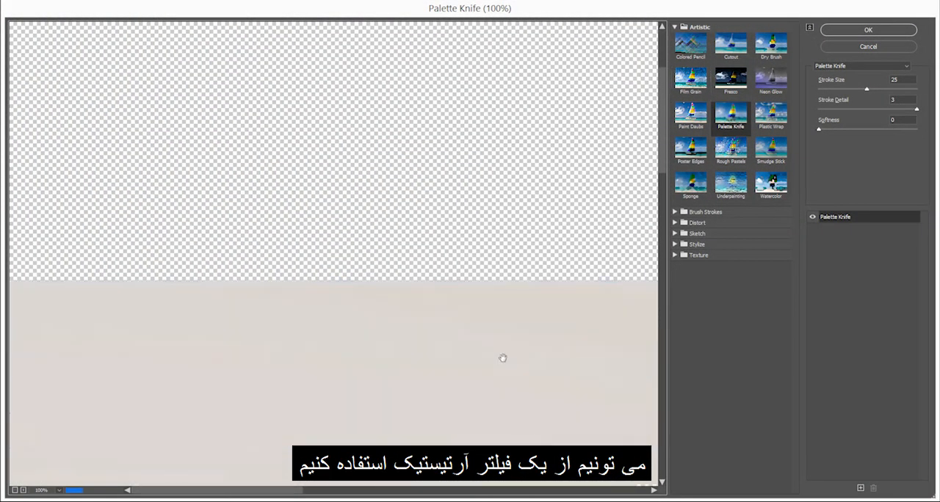
pyautogui.scroll(1, 478, 224)
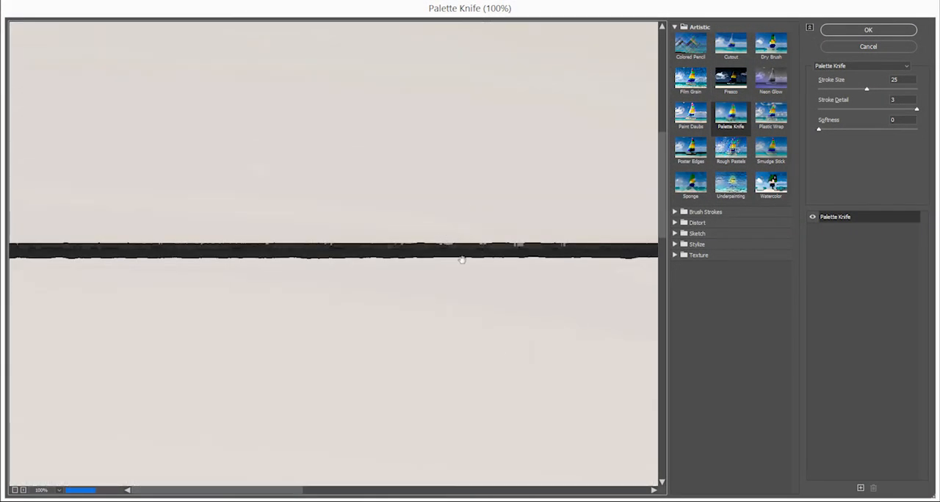
pyautogui.scroll(-1, 462, 259)
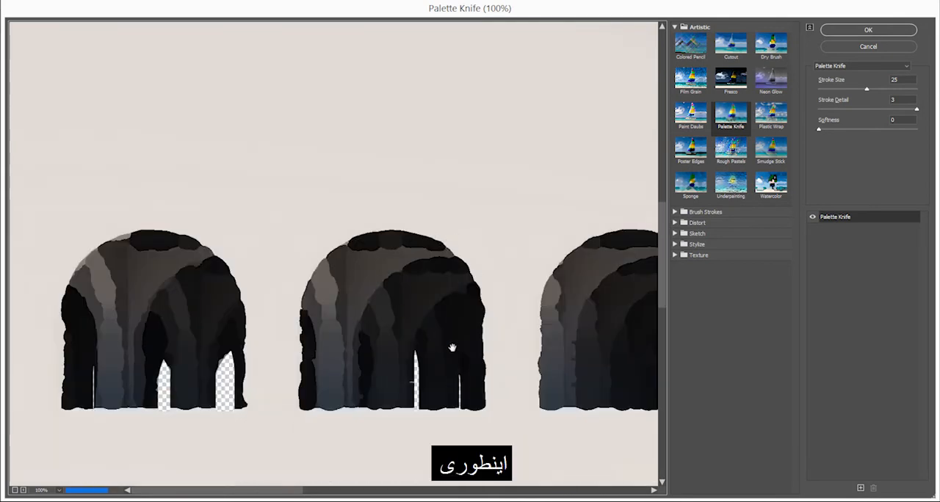
pyautogui.click(865, 31)
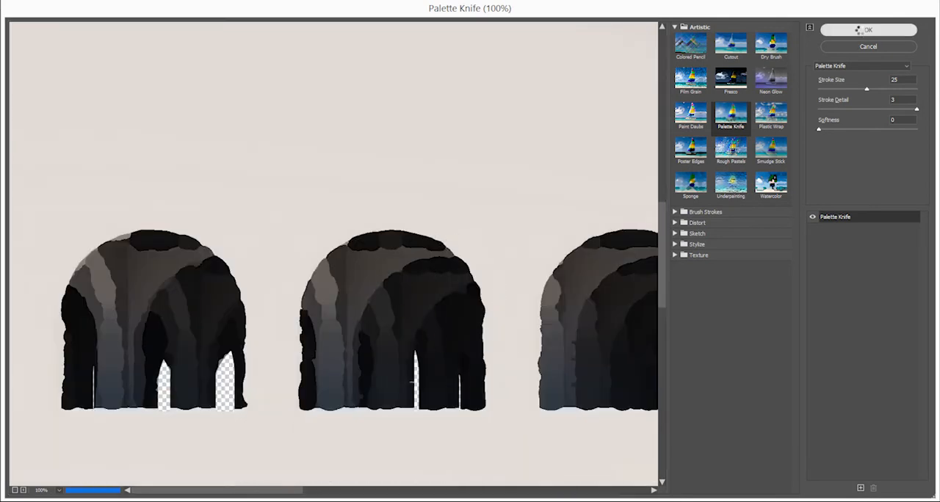
# Examine the Palette Knife effect closely around the building's arches and columns
pyautogui.scroll(11, 376, 283)
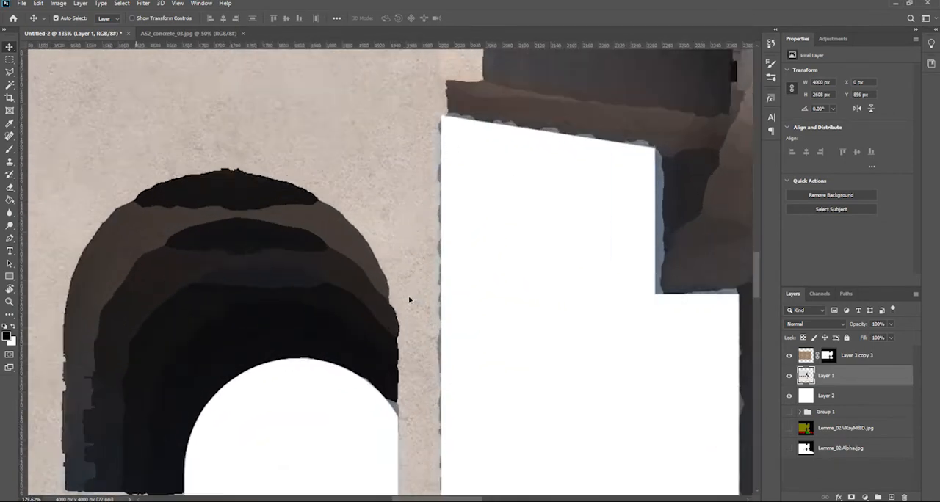
pyautogui.scroll(-8, 393, 286)
pyautogui.scroll(11, 388, 282)
pyautogui.moveTo(182, 335); pyautogui.dragTo(391, 284)
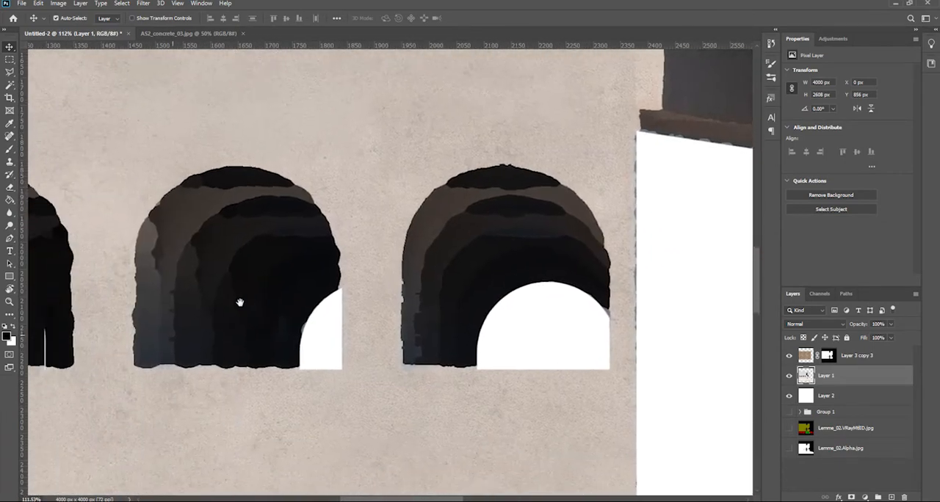
pyautogui.moveTo(225, 299); pyautogui.dragTo(451, 311)
pyautogui.hotkey('ctrl', '0')
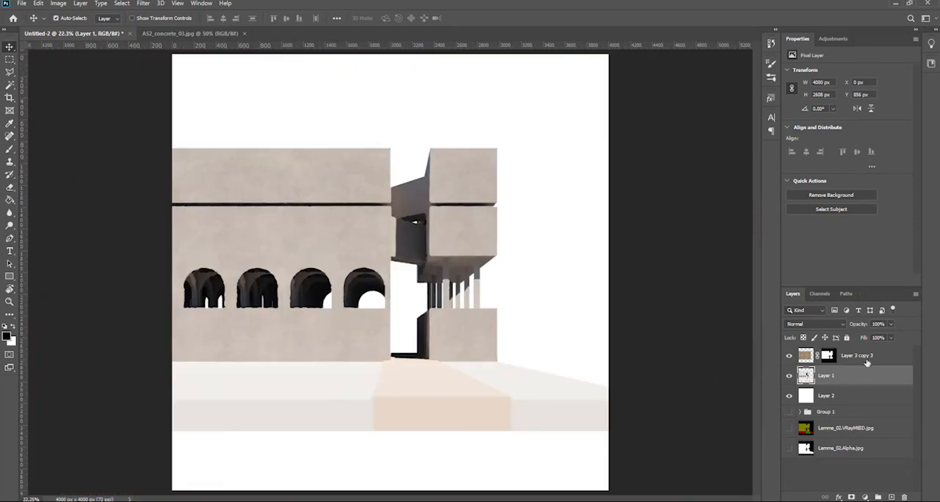
# Draw a sky-blue rectangle without a stroke, about 4347 by 1376 px, behind the building and directly above Layer 2
pyautogui.click(871, 357)
pyautogui.click(856, 374)
pyautogui.press('u')
pyautogui.click(847, 362)
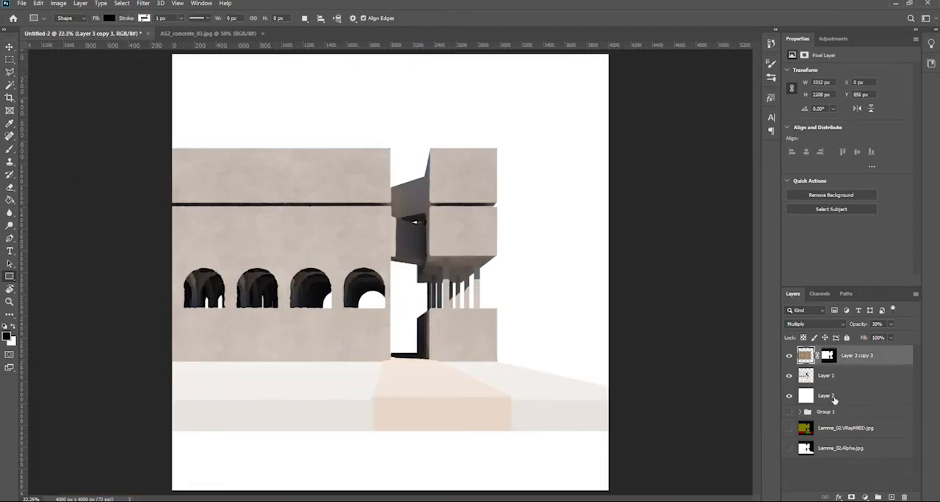
pyautogui.click(835, 399)
pyautogui.click(846, 357)
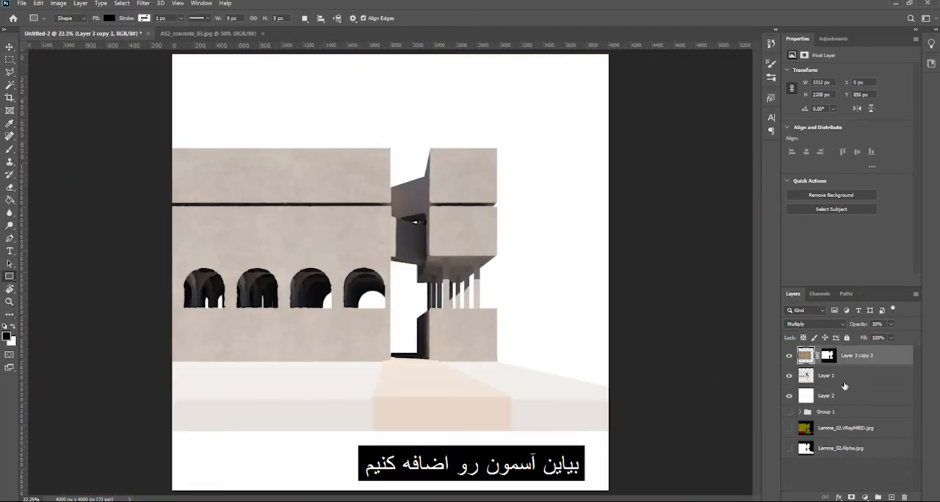
pyautogui.click(845, 389)
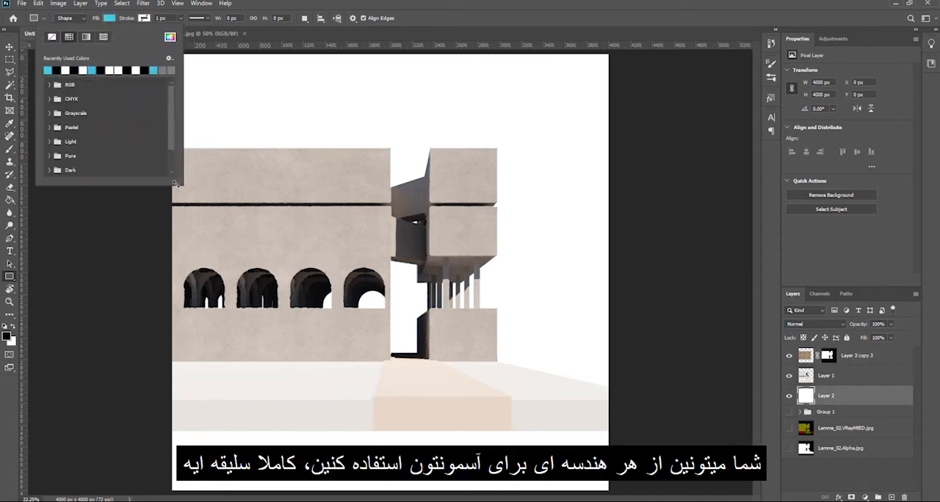
pyautogui.moveTo(619, 176); pyautogui.dragTo(145, 326)
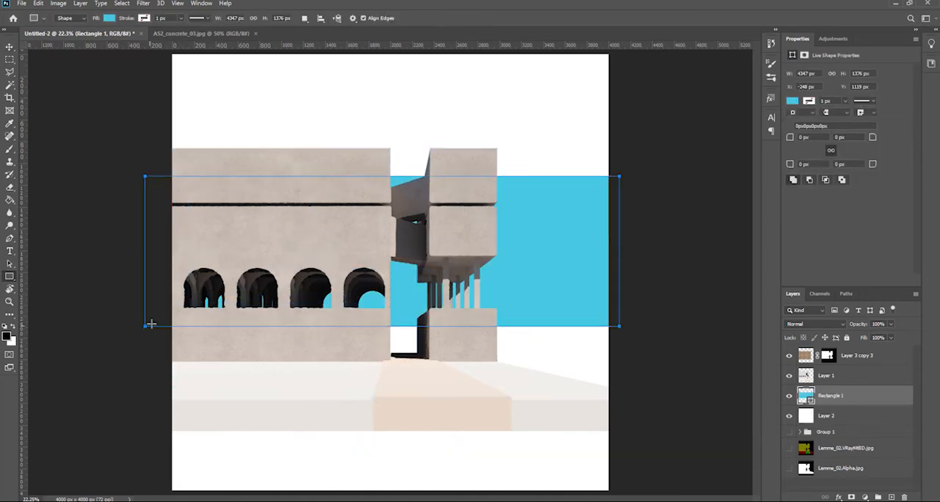
# Resize the sky rectangle to the 4000 px canvas width and raise its top edge for a height of about 1425 px
pyautogui.moveTo(154, 250); pyautogui.dragTo(171, 251)
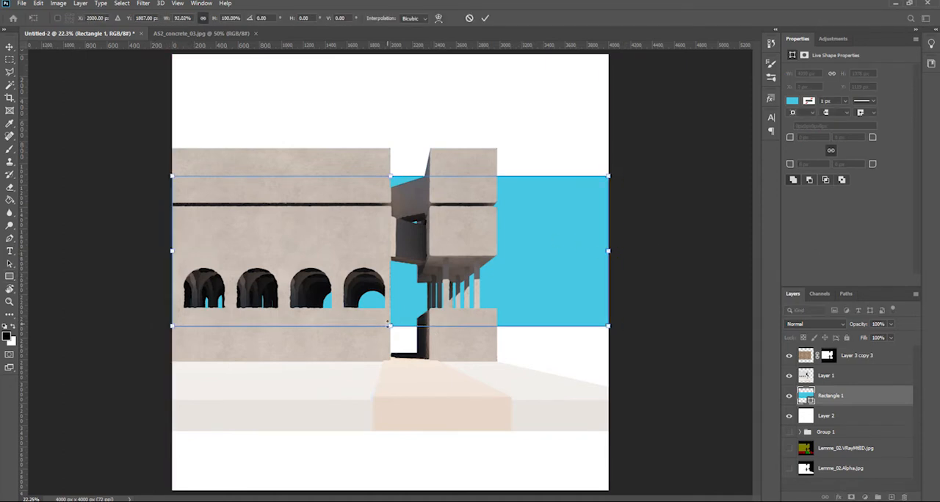
pyautogui.moveTo(391, 175); pyautogui.dragTo(391, 170)
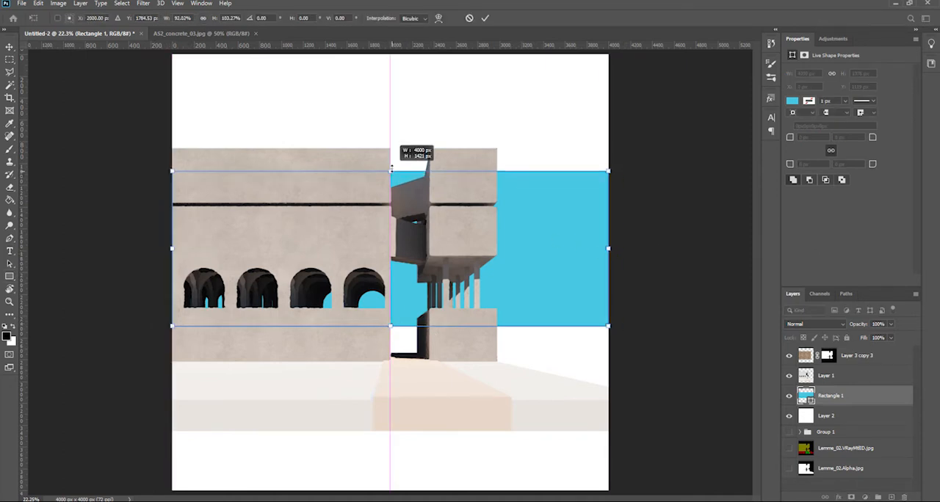
pyautogui.hotkey('ctrl', 't')
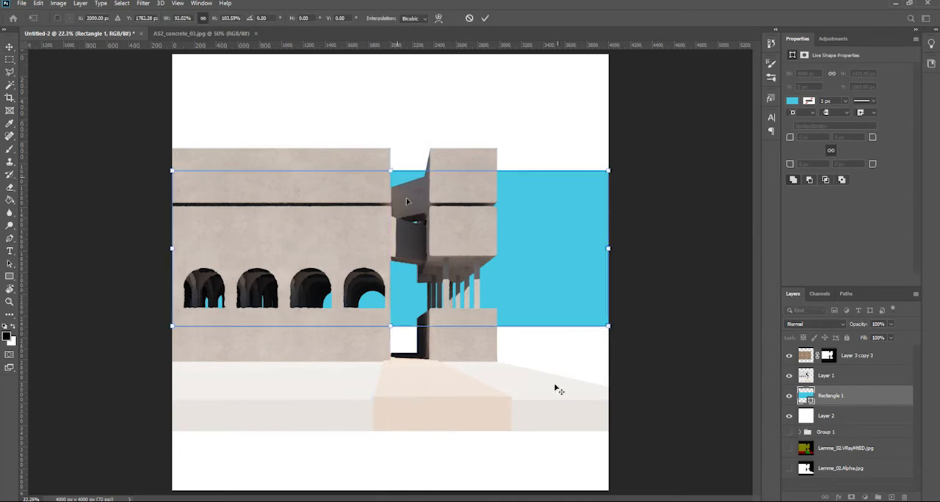
pyautogui.press('Return')
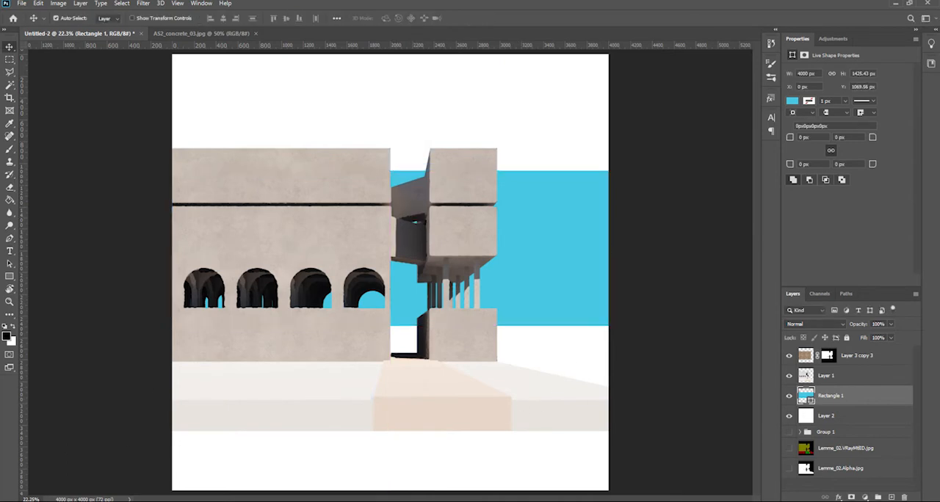
# Switch to File Explorer, preview the park building photo in Textures > Ground > Grass and open it in Photoshop
pyautogui.click(145, 501)
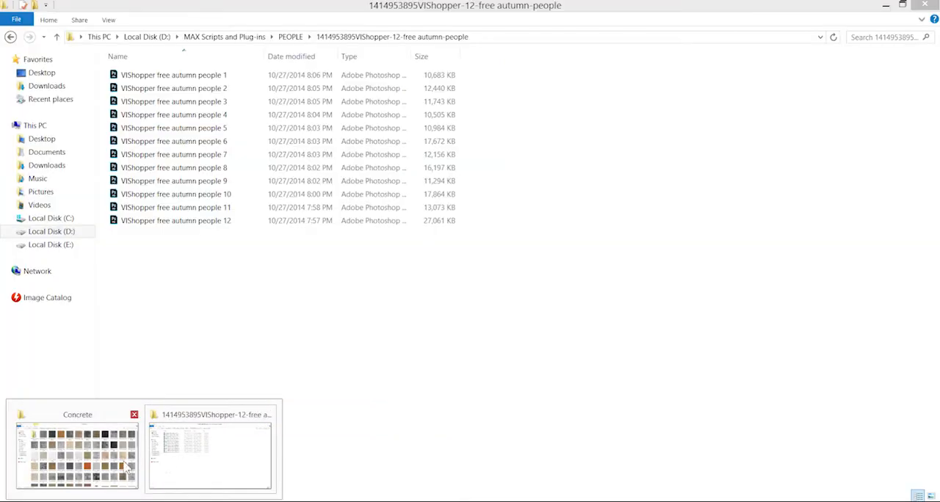
pyautogui.click(113, 468)
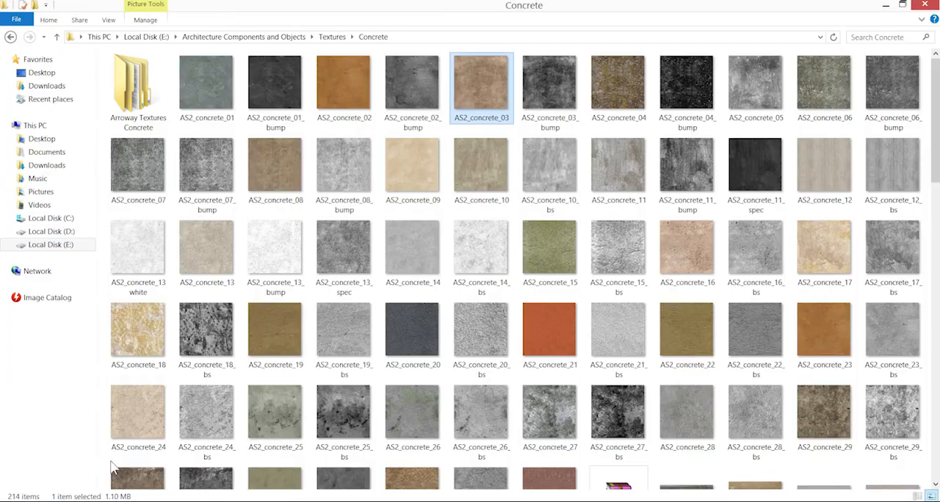
pyautogui.click(11, 37)
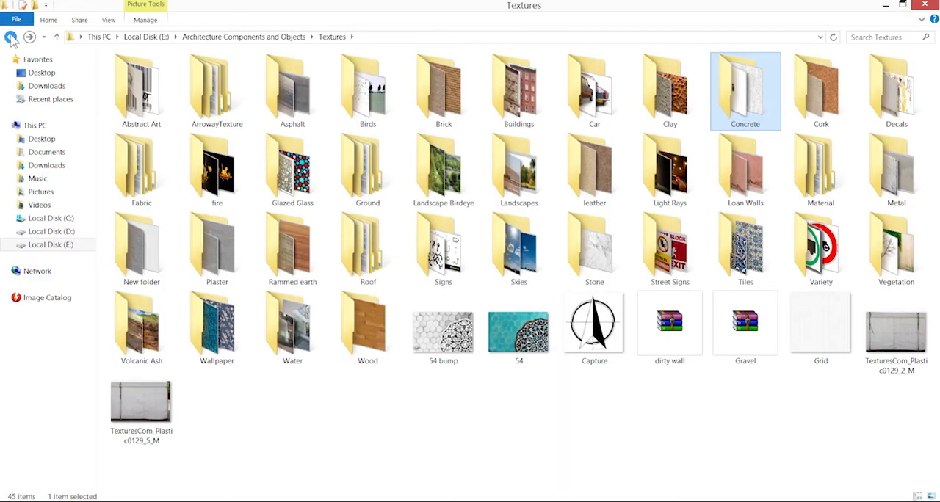
pyautogui.doubleClick(392, 192)
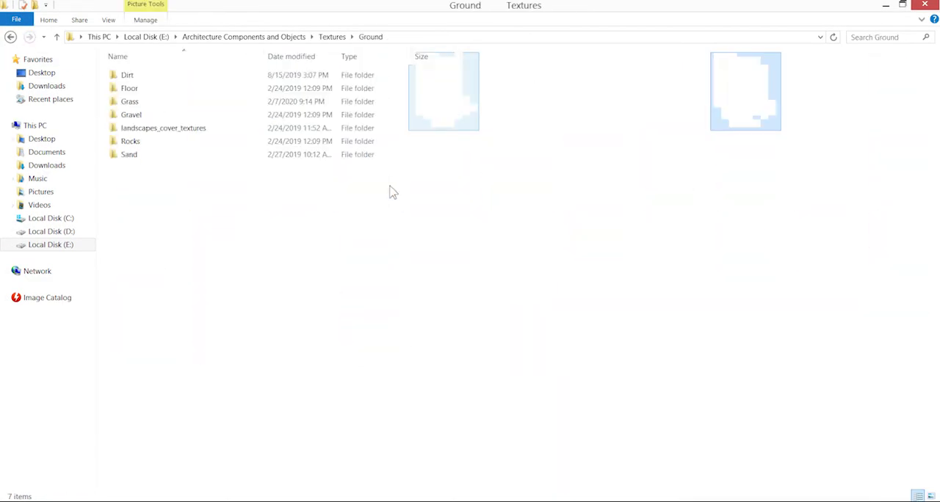
pyautogui.doubleClick(134, 101)
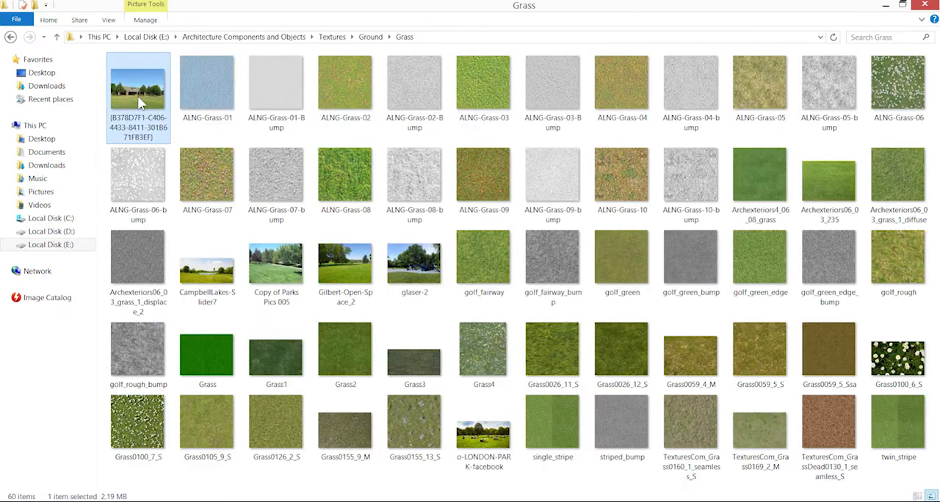
pyautogui.doubleClick(137, 95)
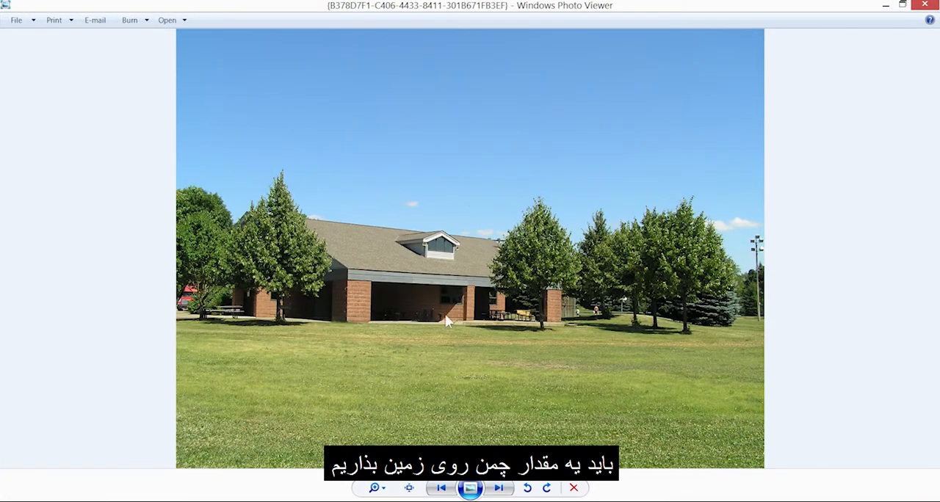
pyautogui.hotkey('alt', 'F4')
pyautogui.moveTo(143, 101); pyautogui.dragTo(487, 7)
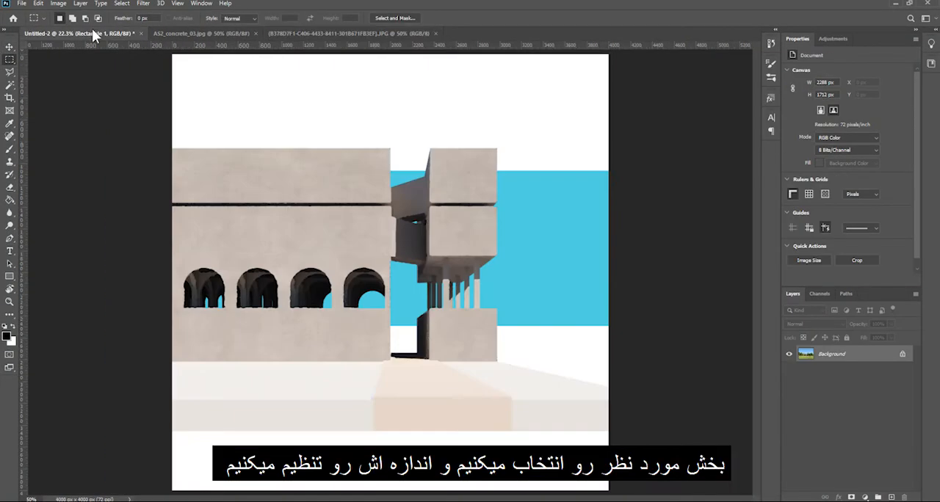
# Place the photo's lawn area on the top layer, scale it to about 154% and align it beneath the left building block
pyautogui.moveTo(826, 401); pyautogui.dragTo(827, 349)
pyautogui.moveTo(409, 280); pyautogui.dragTo(328, 382)
pyautogui.hotkey('ctrl', 't')
pyautogui.moveTo(185, 401); pyautogui.dragTo(53, 461)
pyautogui.moveTo(271, 430); pyautogui.dragTo(273, 429)
pyautogui.scroll(11, 372, 387)
pyautogui.moveTo(337, 342); pyautogui.dragTo(390, 309)
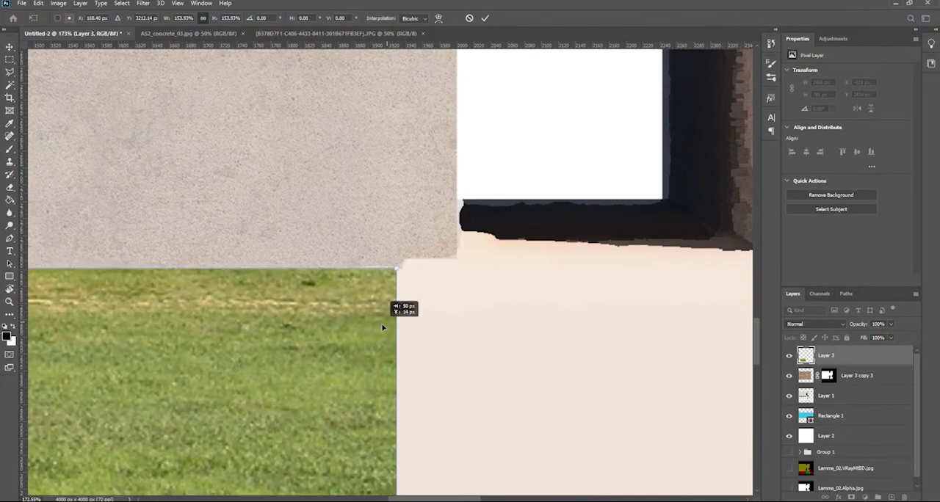
pyautogui.press('Return')
pyautogui.hotkey('ctrl', '0')
# Duplicate the grass patch across the right side of the ground and merge the copies into one layer
pyautogui.moveTo(233, 413); pyautogui.dragTo(509, 436)
pyautogui.keyDown('ctrl'); pyautogui.click(826, 381); pyautogui.keyUp('ctrl')
pyautogui.hotkey('ctrl', 'e')
# Isolate the VRayMtlID layer, select the red ground areas with the Magic Wand and restore the other layers' visibility
pyautogui.keyDown('alt'); pyautogui.click(788, 471); pyautogui.keyUp('alt')
pyautogui.click(844, 468)
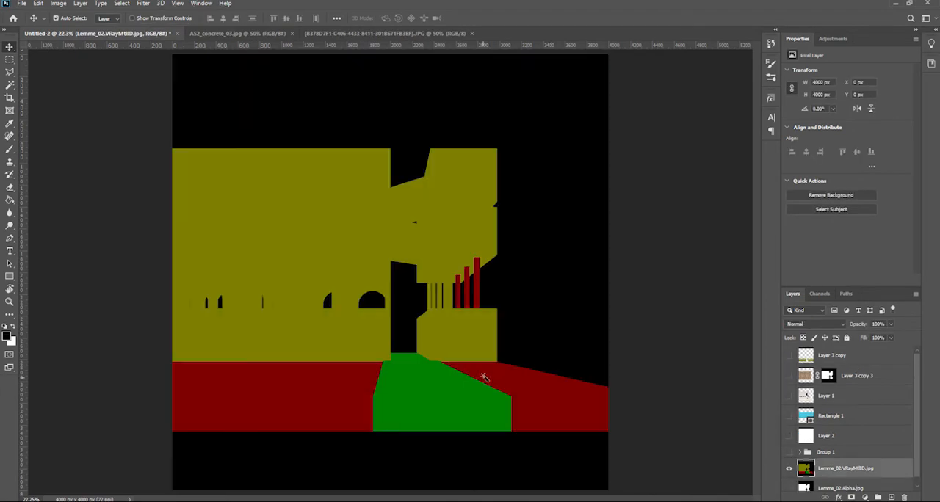
pyautogui.press('w')
pyautogui.click(482, 378)
pyautogui.keyDown('alt'); pyautogui.click(790, 469); pyautogui.keyUp('alt')
# Extend the selection with the Rectangular Marquee over the grass wedge beside the right building block, up to the horizon
pyautogui.scroll(10, 559, 428)
pyautogui.moveTo(577, 379); pyautogui.dragTo(480, 376)
pyautogui.press('m')
pyautogui.moveTo(605, 350); pyautogui.dragTo(526, 323)
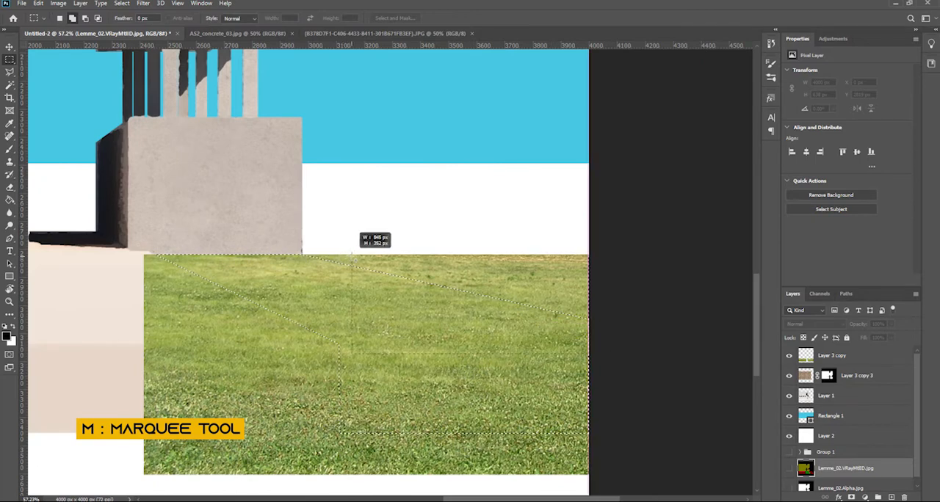
pyautogui.moveTo(355, 248); pyautogui.dragTo(355, 249)
pyautogui.scroll(4, 343, 280)
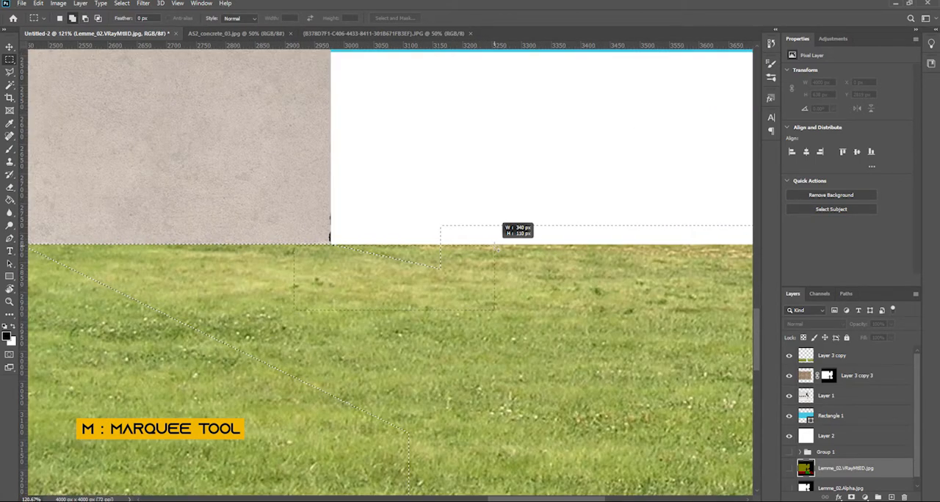
pyautogui.moveTo(495, 246); pyautogui.dragTo(496, 244)
# Mask the merged grass layer with the ground selection
pyautogui.click(832, 356)
pyautogui.click(851, 497)
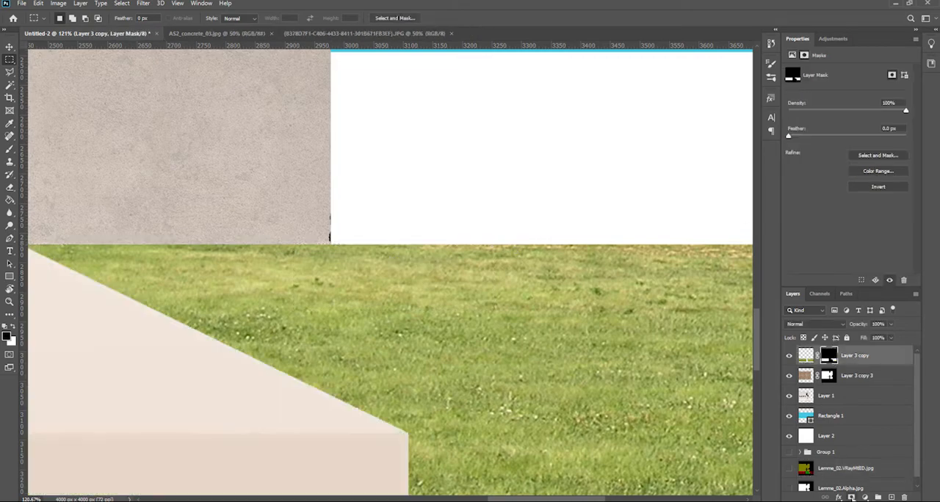
pyautogui.hotkey('ctrl', '0')
pyautogui.scroll(2, 375, 394)
pyautogui.press('v')
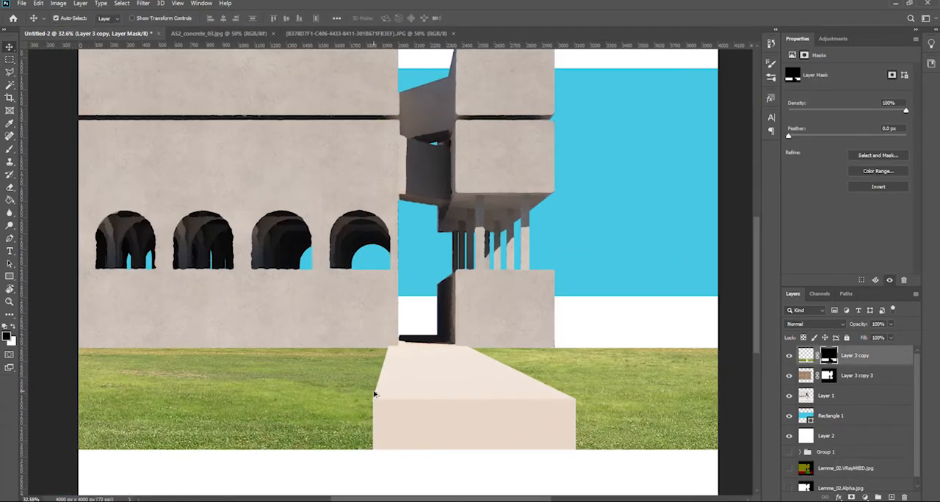
pyautogui.scroll(-1, 374, 394)
pyautogui.scroll(1, 375, 394)
pyautogui.scroll(-1, 374, 394)
# Switch to File Explorer and open TH_085AP.PNG and TH_085BP.PNG from the PNG tree folder under Textures > Vegetation in Photoshop
pyautogui.click(145, 501)
pyautogui.click(145, 480)
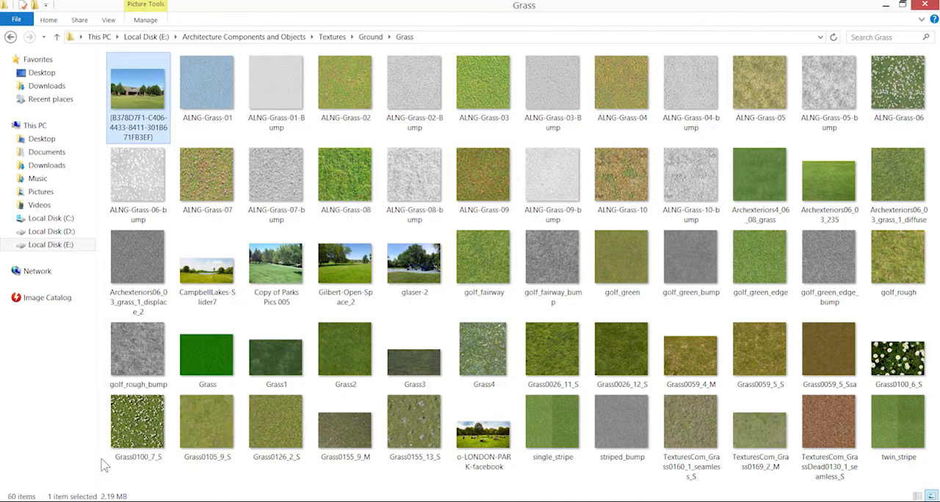
pyautogui.hotkey('alt', 'Up')
pyautogui.hotkey('alt', 'Up')
pyautogui.click(872, 253)
pyautogui.doubleClick(872, 253)
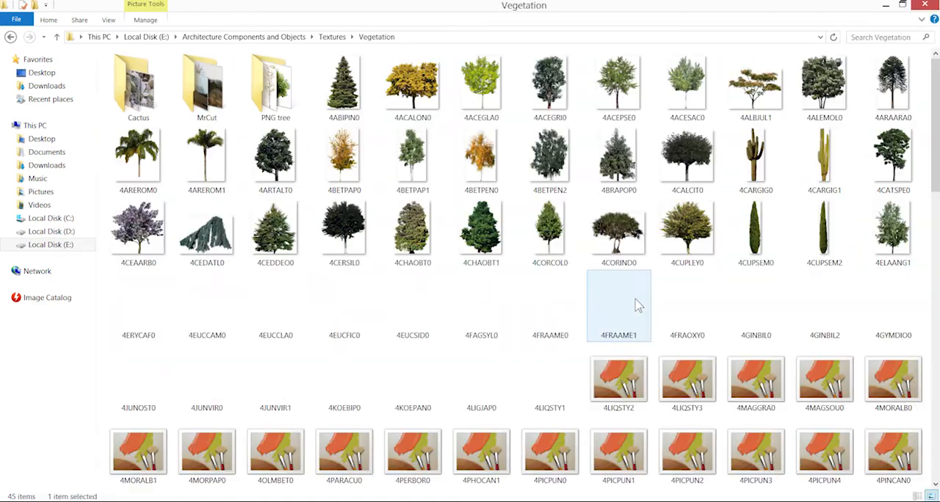
pyautogui.doubleClick(276, 87)
pyautogui.click(756, 87)
pyautogui.keyDown('ctrl'); pyautogui.click(830, 107); pyautogui.keyUp('ctrl')
pyautogui.moveTo(755, 82); pyautogui.dragTo(461, 4)
# Place a tree cutout on the lawn at the right of the building and scale it down to fit the scene
pyautogui.moveTo(414, 212); pyautogui.dragTo(650, 194)
pyautogui.scroll(-4, 602, 242)
pyautogui.hotkey('ctrl', 't')
pyautogui.moveTo(549, 298); pyautogui.dragTo(542, 176)
pyautogui.moveTo(588, 91); pyautogui.dragTo(567, 126)
pyautogui.moveTo(538, 337); pyautogui.dragTo(554, 343)
pyautogui.moveTo(422, 134); pyautogui.dragTo(441, 155)
pyautogui.moveTo(511, 308); pyautogui.dragTo(508, 311)
pyautogui.press('Return')
# Place the TH_085AP.PNG tree on the lawn in front of the left arches, scaled smaller than the right tree
pyautogui.click(588, 34)
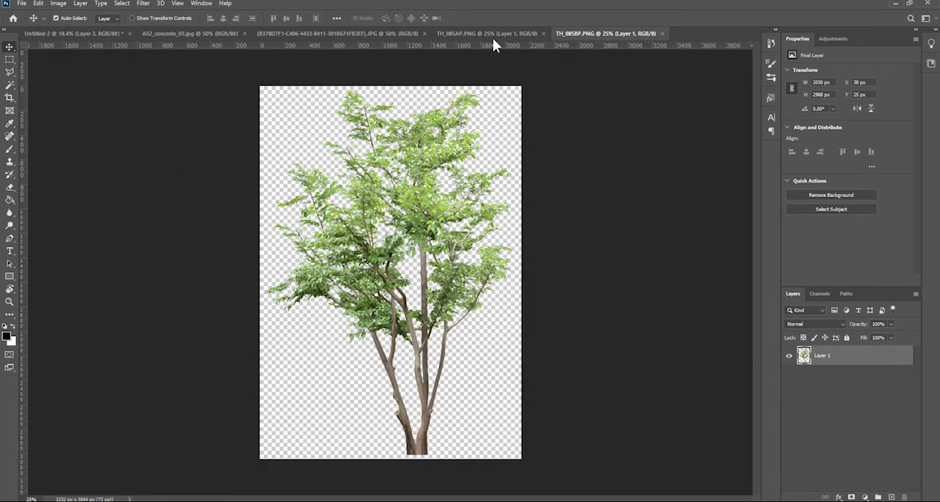
pyautogui.click(499, 34)
pyautogui.moveTo(398, 239); pyautogui.dragTo(307, 225)
pyautogui.hotkey('ctrl', 't')
pyautogui.moveTo(407, 109); pyautogui.dragTo(332, 257)
pyautogui.moveTo(244, 361); pyautogui.dragTo(247, 346)
pyautogui.hotkey('ctrl', 'z')
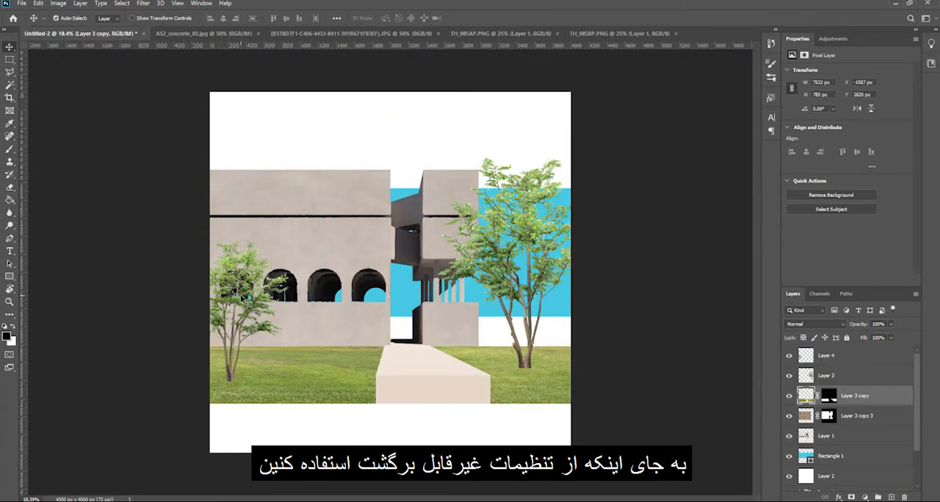
pyautogui.moveTo(254, 282); pyautogui.dragTo(262, 269)
# Enlarge the right-hand tree slightly
pyautogui.click(536, 233)
pyautogui.hotkey('ctrl', 't')
pyautogui.moveTo(508, 156); pyautogui.dragTo(511, 146)
pyautogui.press('Return')
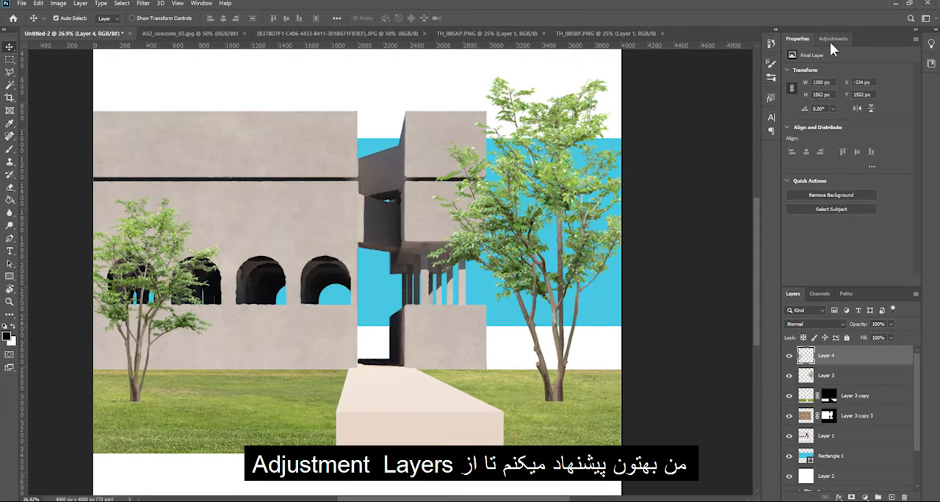
# Recolor both trees with a Hue/Saturation adjustment at Hue -65, clipped to Layer 4 and duplicated and clipped to Layer 3
pyautogui.click(832, 39)
pyautogui.click(802, 75)
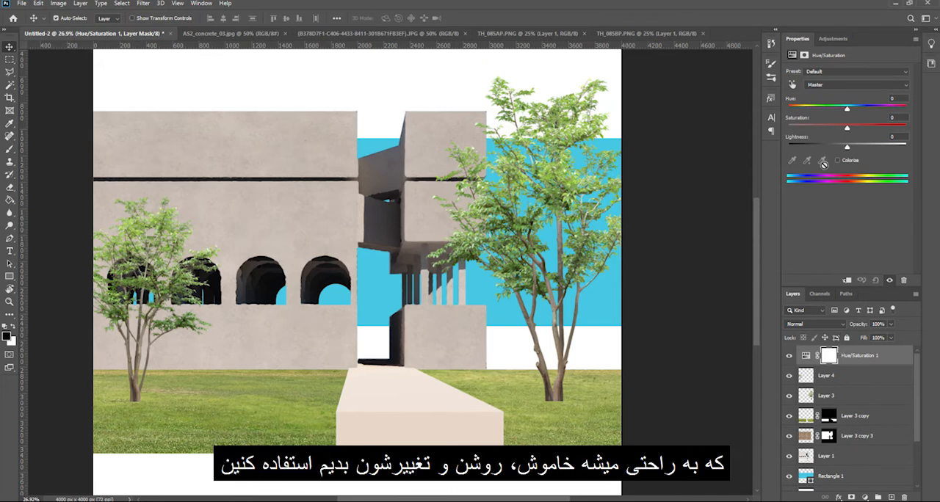
pyautogui.moveTo(846, 107); pyautogui.dragTo(840, 108)
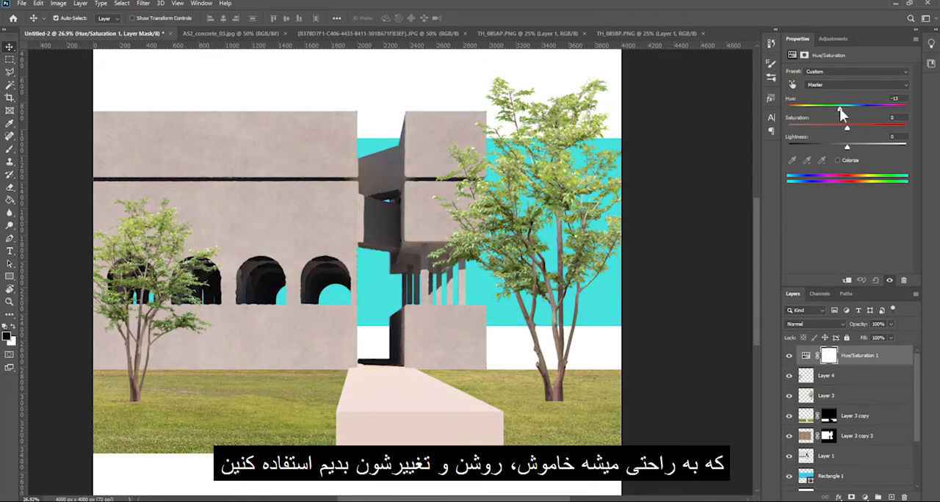
pyautogui.click(848, 279)
pyautogui.moveTo(839, 109); pyautogui.dragTo(815, 108)
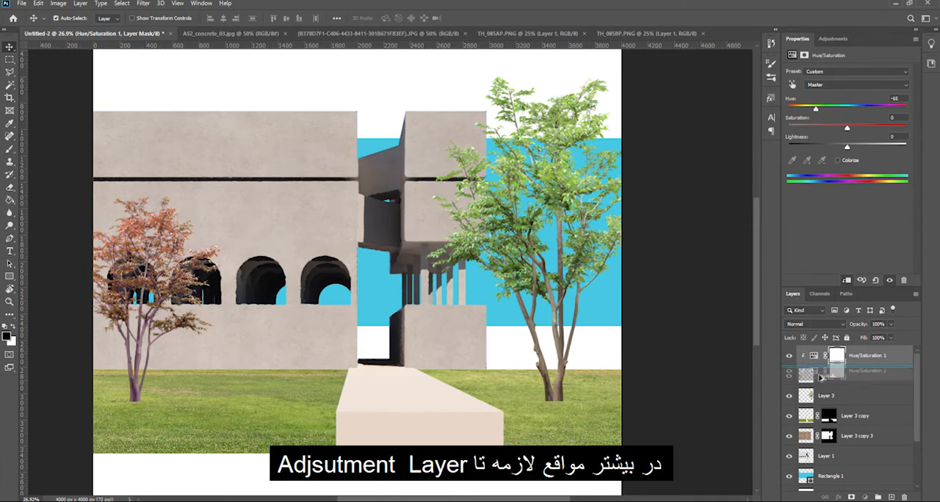
pyautogui.moveTo(822, 382); pyautogui.dragTo(823, 386)
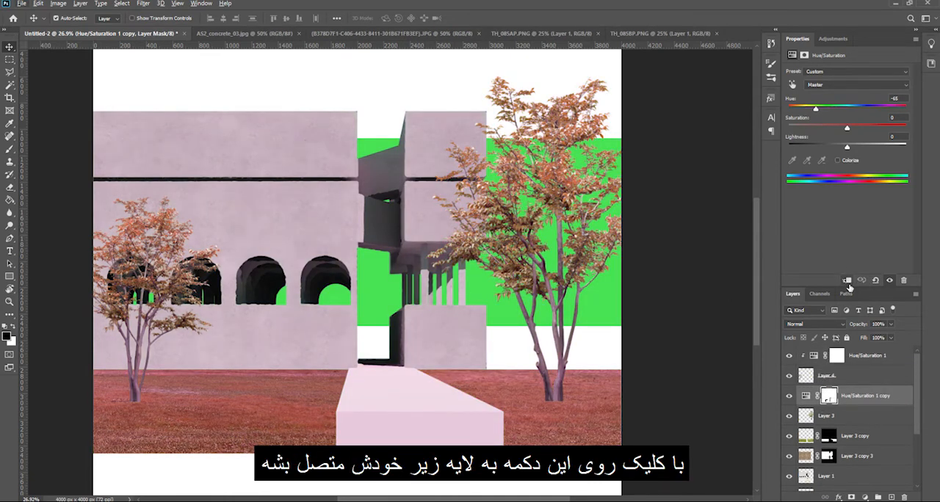
pyautogui.click(847, 282)
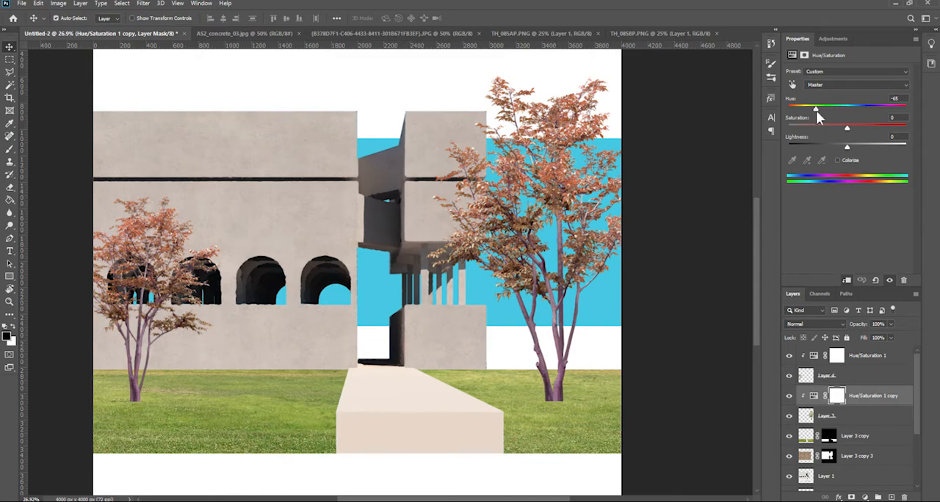
# Paint black on the right tree's Hue/Saturation mask over the trunk and main branches to restore their natural color
pyautogui.click(836, 401)
pyautogui.scroll(5, 172, 306)
pyautogui.moveTo(315, 304); pyautogui.dragTo(438, 248)
pyautogui.moveTo(742, 251); pyautogui.dragTo(392, 279)
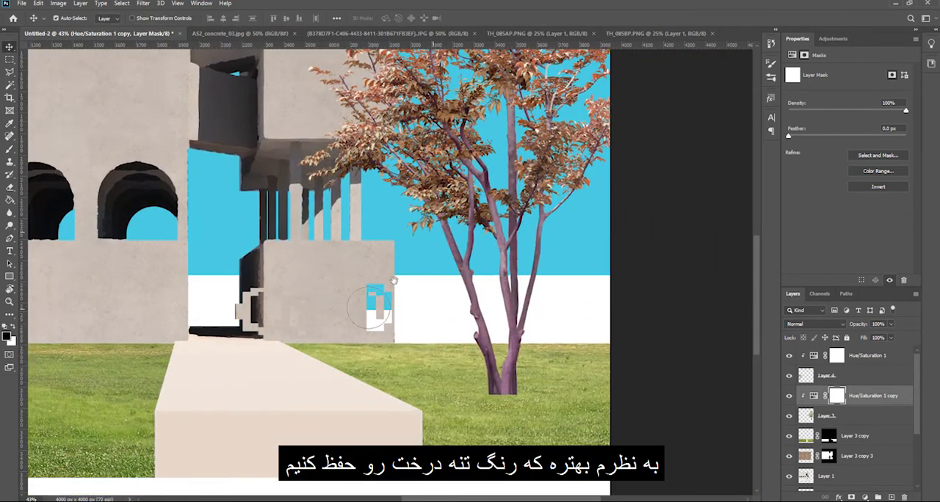
pyautogui.moveTo(420, 260); pyautogui.dragTo(451, 344)
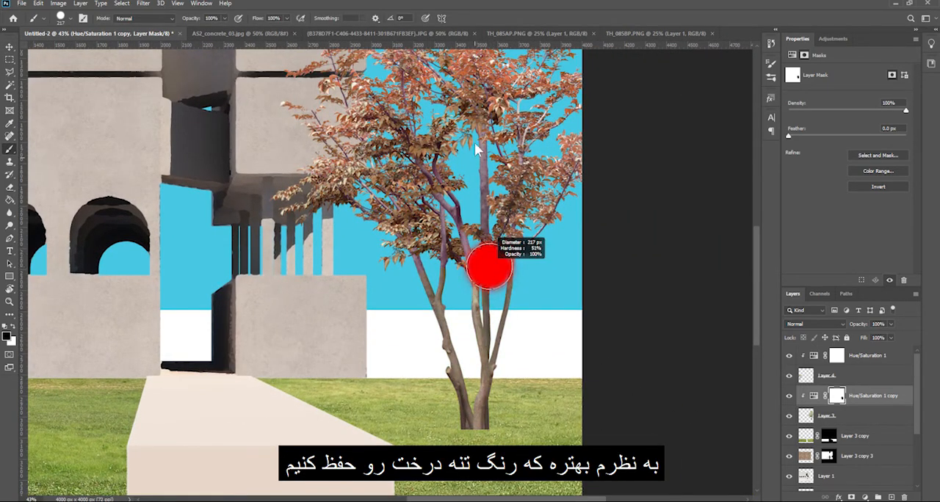
pyautogui.scroll(3, 489, 266)
pyautogui.moveTo(553, 236); pyautogui.dragTo(541, 221)
pyautogui.moveTo(503, 62); pyautogui.dragTo(459, 263)
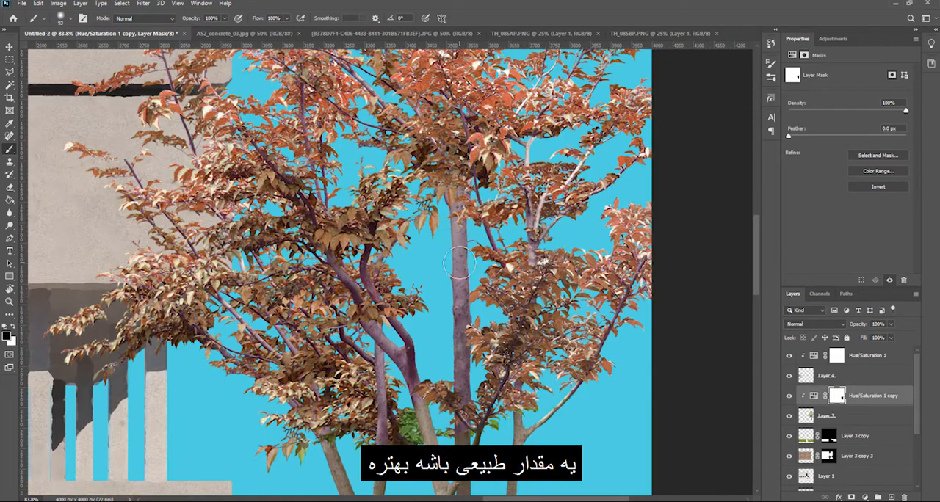
pyautogui.moveTo(449, 349); pyautogui.dragTo(374, 340)
# Mask the Hue/Saturation effect off the left tree's trunk and main branches with a black brush
pyautogui.scroll(-8, 376, 340)
pyautogui.moveTo(176, 415)
pyautogui.mouseDown()
pyautogui.moveTo(410, 291)
pyautogui.moveTo(569, 292)
pyautogui.mouseUp()
pyautogui.scroll(6, 334, 302)
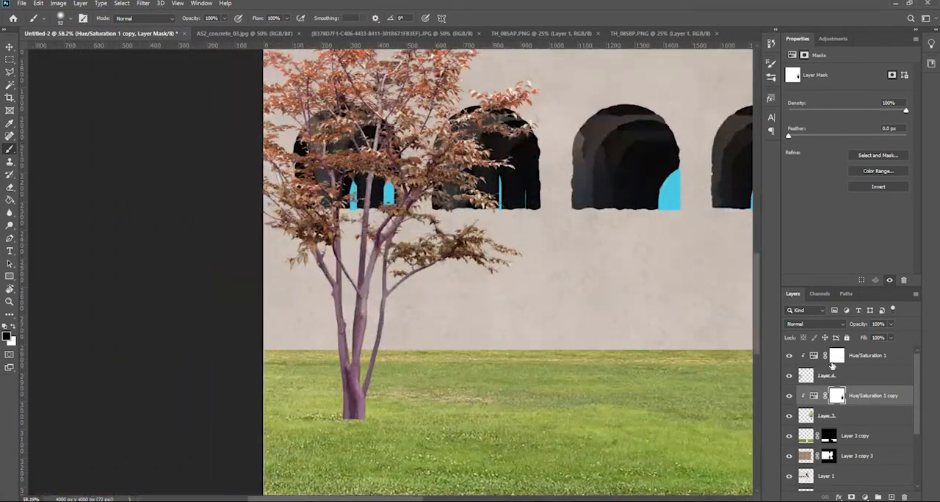
pyautogui.click(835, 359)
pyautogui.scroll(3, 353, 343)
pyautogui.scroll(2, 373, 103)
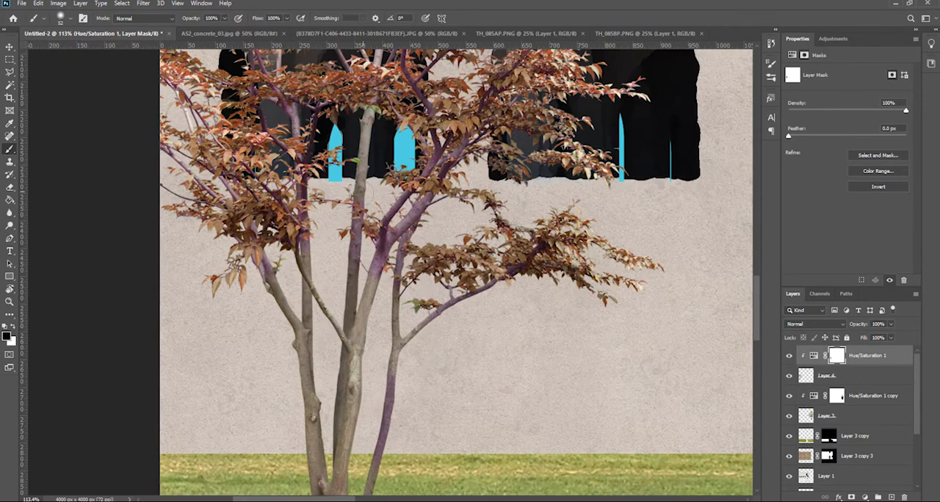
pyautogui.press('v')
pyautogui.scroll(-15, 372, 287)
pyautogui.scroll(3, 326, 257)
pyautogui.scroll(-4, 325, 257)
pyautogui.click(542, 279)
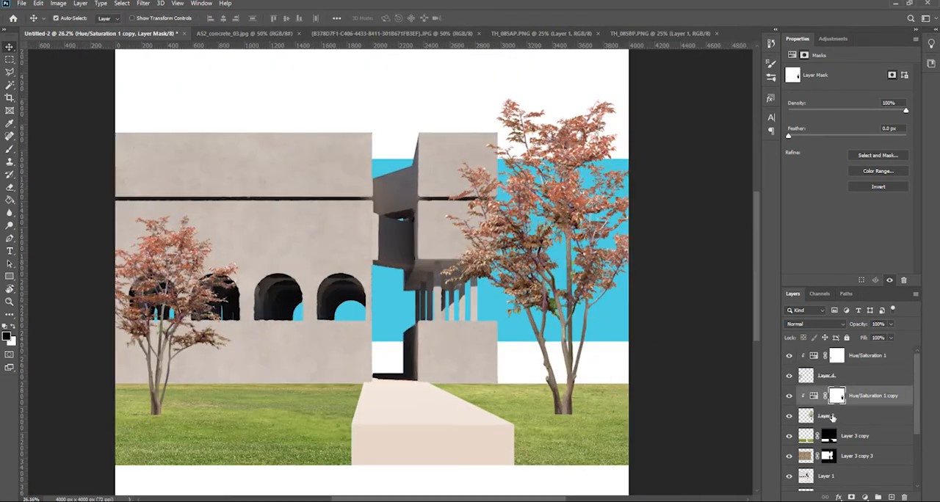
# Merge each tree layer with its own clipped Hue/Saturation adjustment
pyautogui.click(834, 416)
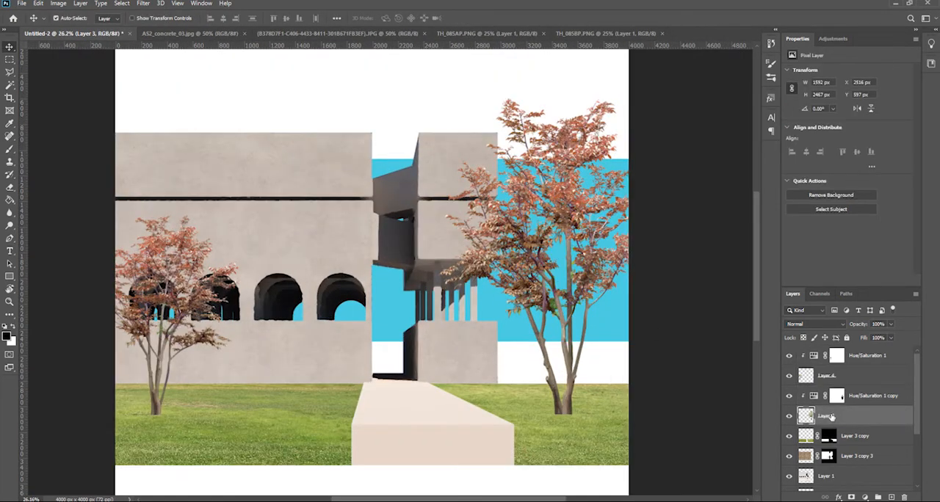
pyautogui.keyDown('shift'); pyautogui.click(813, 397); pyautogui.keyUp('shift')
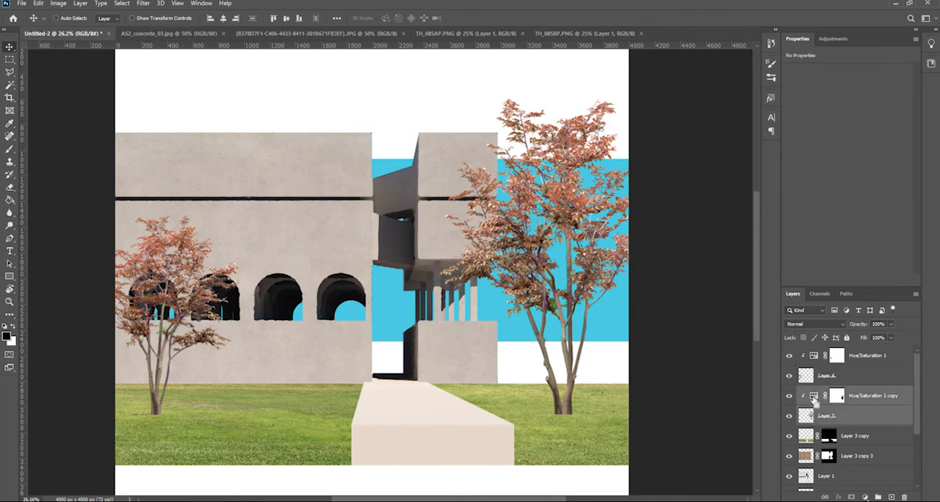
pyautogui.hotkey('ctrl', 'e')
pyautogui.click(828, 375)
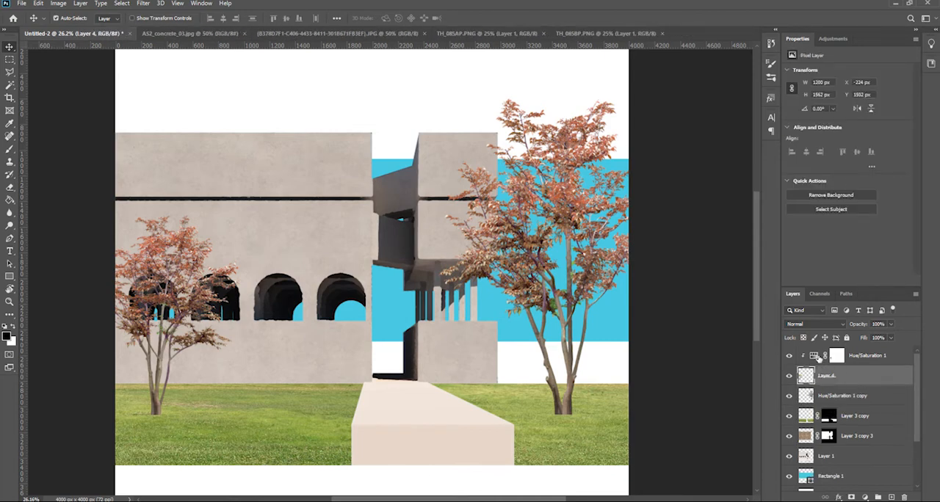
pyautogui.keyDown('shift'); pyautogui.click(817, 357); pyautogui.keyUp('shift')
pyautogui.hotkey('ctrl', 'e')
# Duplicate the right tree, then rotate and shift the copy over the original to make the foliage denser
pyautogui.click(832, 377)
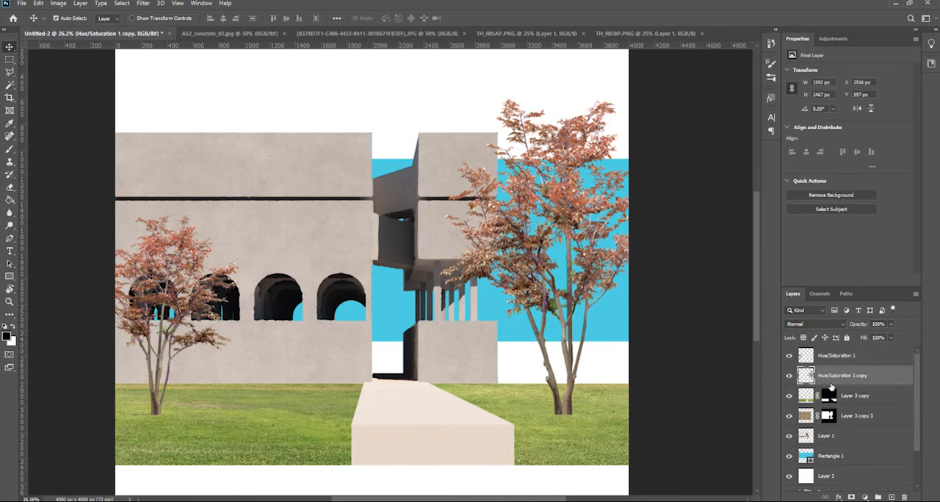
pyautogui.hotkey('ctrl', 'j')
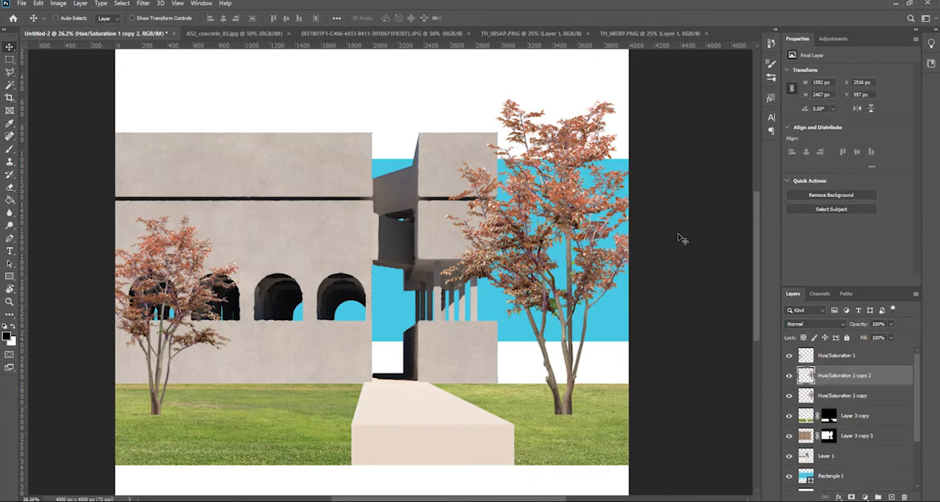
pyautogui.hotkey('ctrl', 't')
pyautogui.moveTo(656, 236); pyautogui.dragTo(668, 264)
pyautogui.moveTo(534, 333)
pyautogui.mouseDown()
pyautogui.moveTo(561, 344)
pyautogui.moveTo(470, 285)
pyautogui.mouseUp()
pyautogui.press('Return')
# Add a layer mask to the duplicated right tree and paint out its extra trunks
pyautogui.click(851, 497)
pyautogui.scroll(7, 613, 389)
pyautogui.press('e')
pyautogui.press('b')
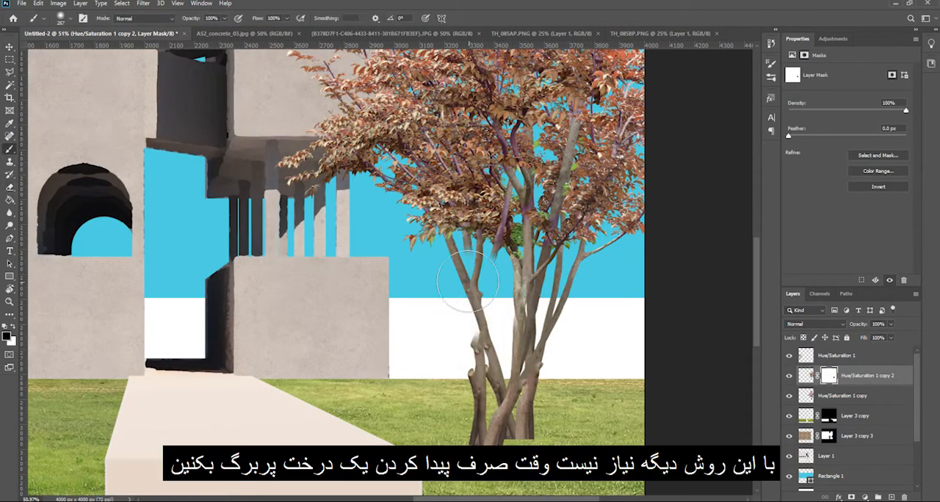
pyautogui.moveTo(532, 275); pyautogui.dragTo(503, 274)
pyautogui.scroll(-5, 512, 253)
pyautogui.press('v')
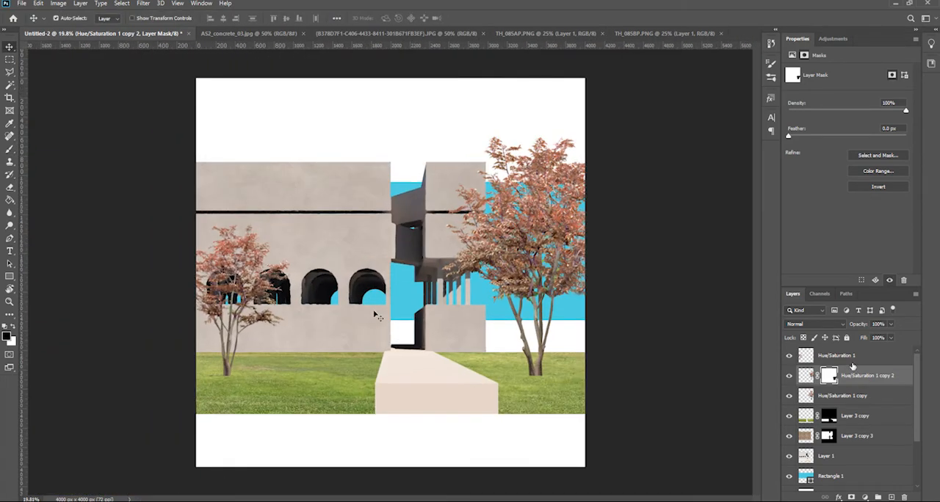
# Switch to File Explorer and open FloorHerringbone0078_1_Sgrayer.jpg from the Floor folder under Textures > Ground in Photoshop
pyautogui.moveTo(144, 499)
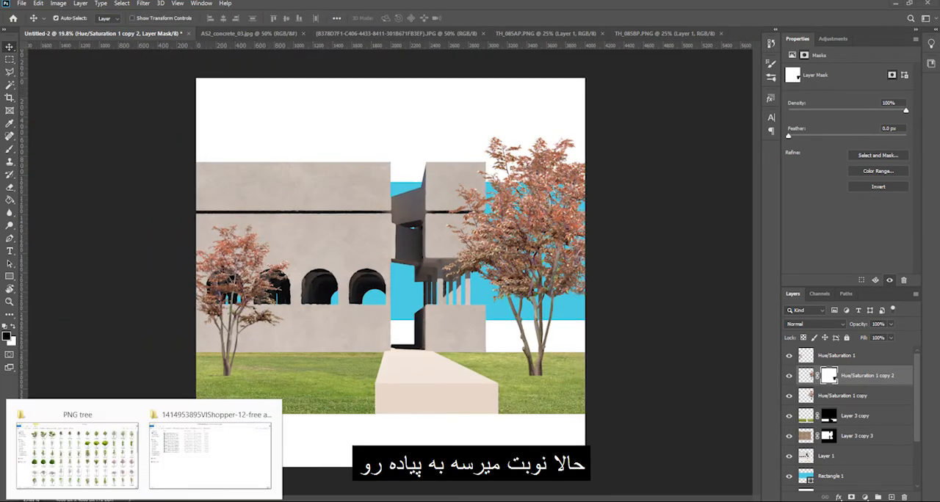
pyautogui.click(65, 456)
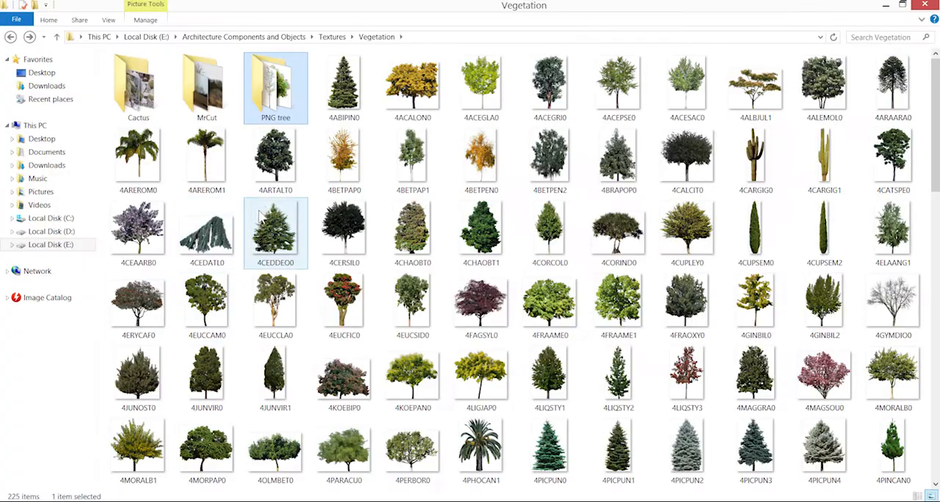
pyautogui.hotkey('alt', 'Up')
pyautogui.click(360, 179)
pyautogui.doubleClick(360, 180)
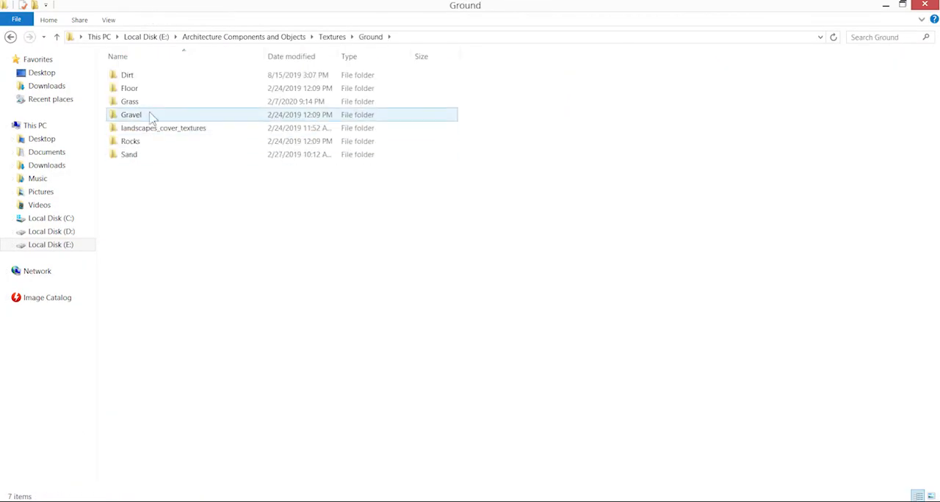
pyautogui.click(145, 94)
pyautogui.doubleClick(145, 94)
pyautogui.doubleClick(598, 131)
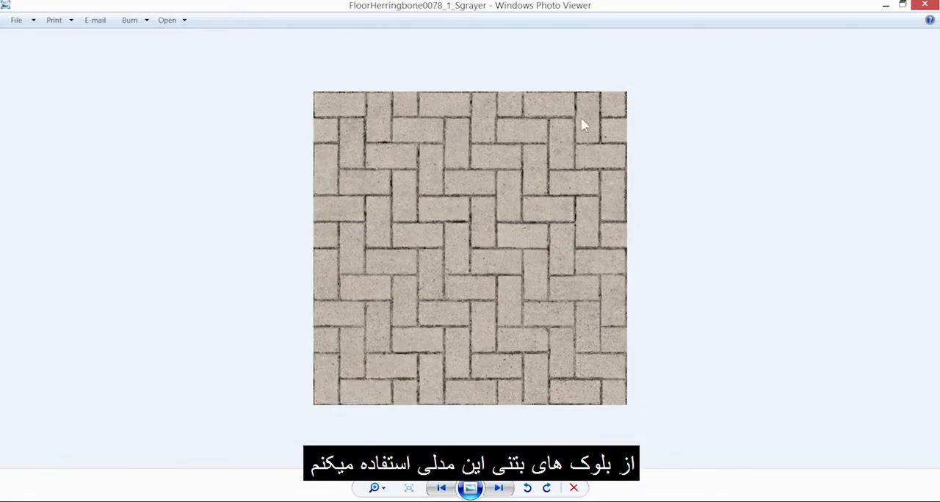
pyautogui.doubleClick(631, 83)
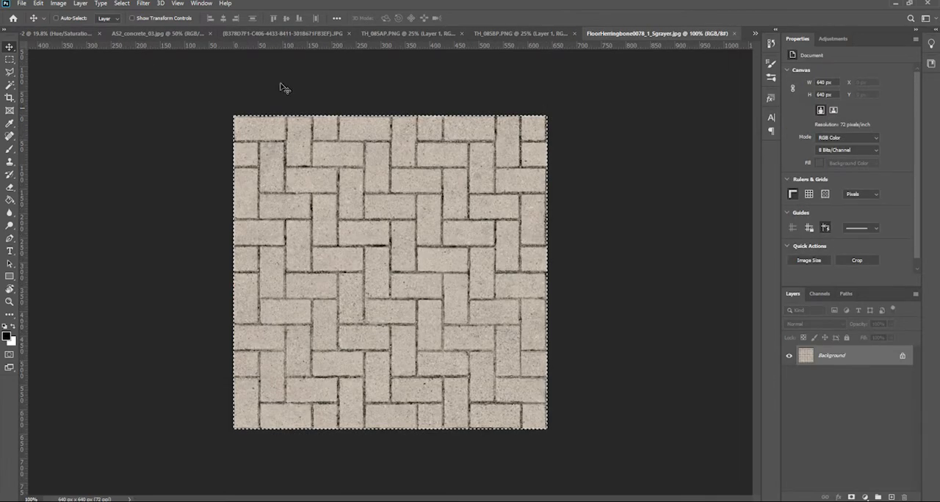
# Paste the herringbone texture into Untitled-2, copy it side by side into a row of three tiles, and merge the row
pyautogui.click(54, 34)
pyautogui.hotkey('ctrl', 'v')
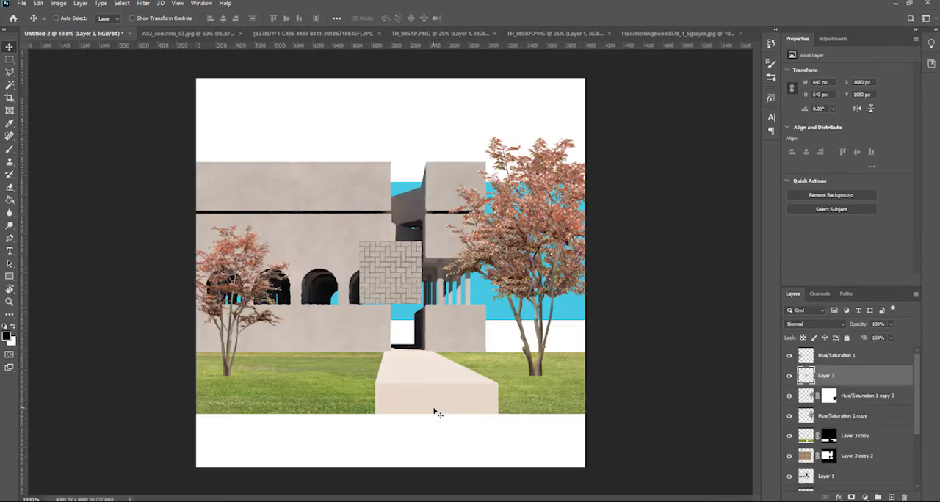
pyautogui.moveTo(403, 301); pyautogui.dragTo(427, 389)
pyautogui.scroll(5, 422, 392)
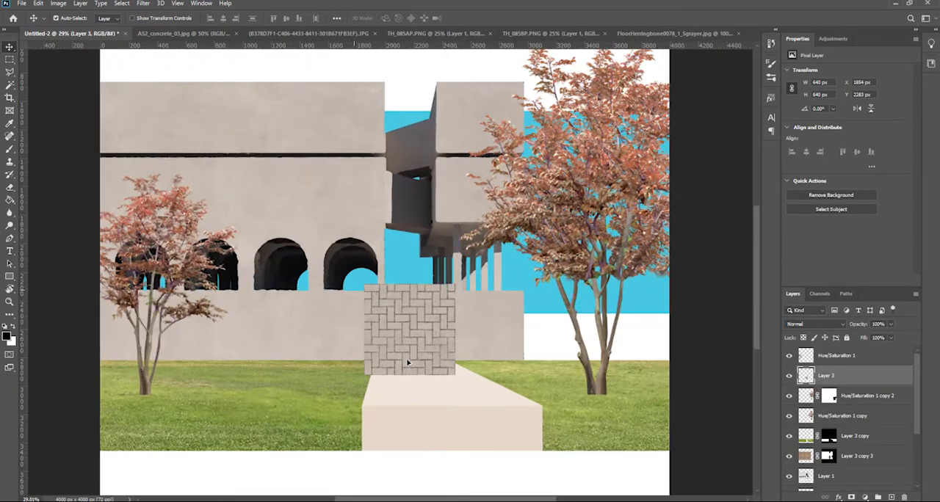
pyautogui.moveTo(412, 332); pyautogui.dragTo(381, 239)
pyautogui.moveTo(363, 194); pyautogui.dragTo(639, 126)
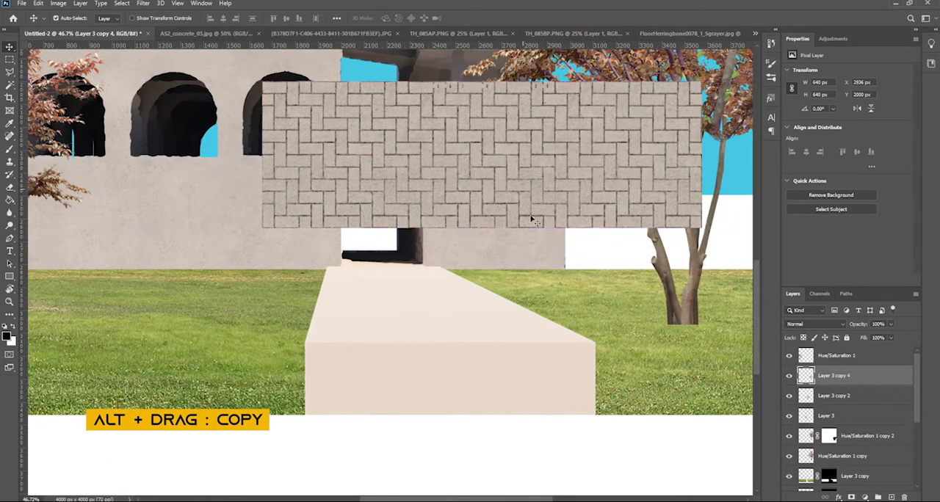
pyautogui.keyDown('shift'); pyautogui.click(826, 416); pyautogui.keyUp('shift')
pyautogui.hotkey('ctrl', 'e')
# Move the merged paving row to the top of the layer stack, stack two copies below it, and merge the rows
pyautogui.moveTo(833, 376); pyautogui.dragTo(833, 349)
pyautogui.moveTo(476, 160); pyautogui.dragTo(476, 307)
pyautogui.moveTo(508, 294); pyautogui.dragTo(508, 440)
pyautogui.keyDown('shift'); pyautogui.click(804, 401); pyautogui.keyUp('shift')
pyautogui.hotkey('ctrl', 'e')
# Duplicate the merged paving block and align the copy edge to edge to lengthen the paving sheet vertically
pyautogui.scroll(-2, 516, 348)
pyautogui.moveTo(516, 348); pyautogui.dragTo(518, 75)
pyautogui.moveTo(504, 370); pyautogui.dragTo(525, 236)
pyautogui.scroll(4, 540, 287)
pyautogui.moveTo(679, 278); pyautogui.dragTo(488, 326)
pyautogui.scroll(3, 541, 347)
pyautogui.moveTo(565, 331); pyautogui.dragTo(514, 349)
pyautogui.scroll(-6, 514, 349)
# Scale the paving sheet to 66.27% and align its sides with the walkway's front edge
pyautogui.hotkey('ctrl', 't')
pyautogui.moveTo(348, 130); pyautogui.dragTo(398, 179)
pyautogui.scroll(3, 391, 254)
pyautogui.moveTo(367, 96); pyautogui.dragTo(386, 112)
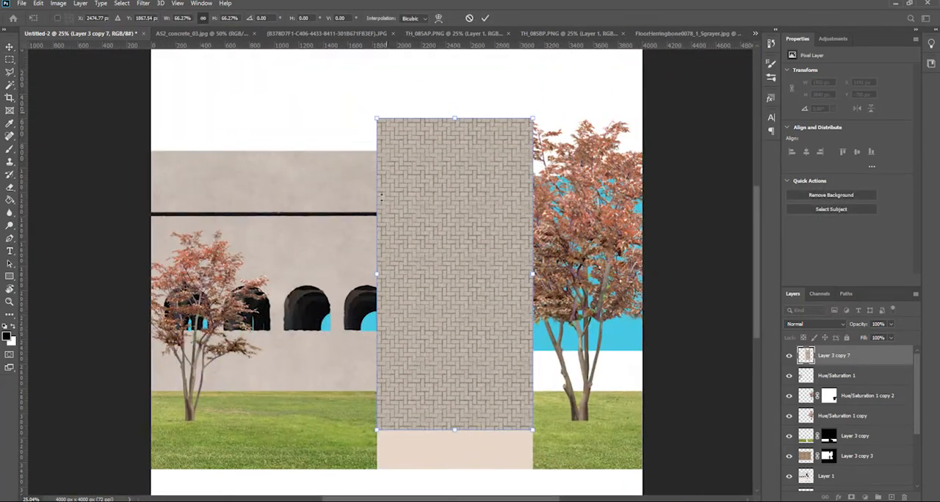
# Flatten and distort the paving sheet to match the walkway's perspective
pyautogui.scroll(2, 391, 467)
pyautogui.moveTo(436, 218); pyautogui.dragTo(445, 396)
pyautogui.moveTo(503, 84); pyautogui.dragTo(481, 445)
pyautogui.moveTo(476, 438); pyautogui.dragTo(556, 285)
pyautogui.scroll(3, 516, 213)
pyautogui.hotkey('ctrl', 'z')
pyautogui.moveTo(324, 285); pyautogui.dragTo(212, 305)
pyautogui.moveTo(628, 281); pyautogui.dragTo(315, 280)
pyautogui.moveTo(168, 354); pyautogui.dragTo(42, 351)
pyautogui.moveTo(475, 354); pyautogui.dragTo(609, 334)
pyautogui.press('Return')
# Select the green walkway area in the Lemme_02.VRayMtlID.jpg layer and mask the paving layer to it
pyautogui.scroll(-10, 830, 413)
pyautogui.keyDown('alt'); pyautogui.click(789, 461); pyautogui.keyUp('alt')
pyautogui.click(844, 461)
pyautogui.press('w')
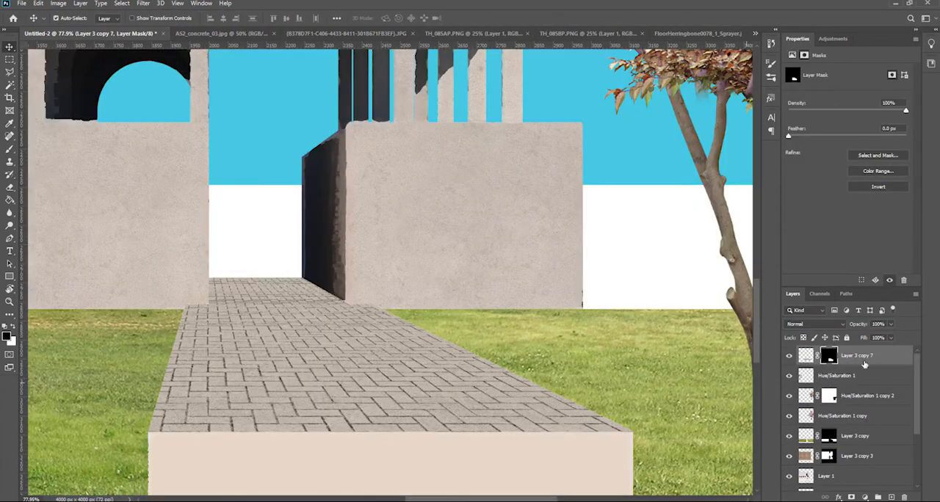
# Set the paving layer's blending mode to Multiply
pyautogui.click(815, 324)
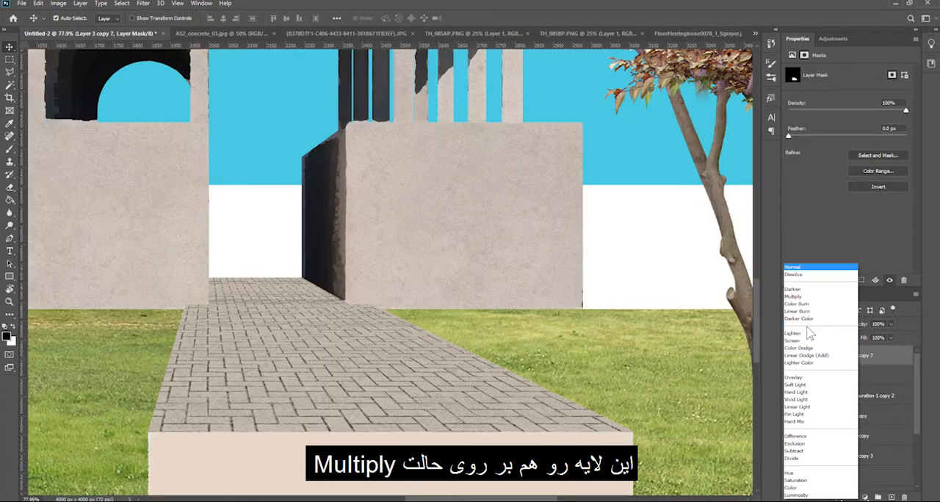
pyautogui.click(797, 299)
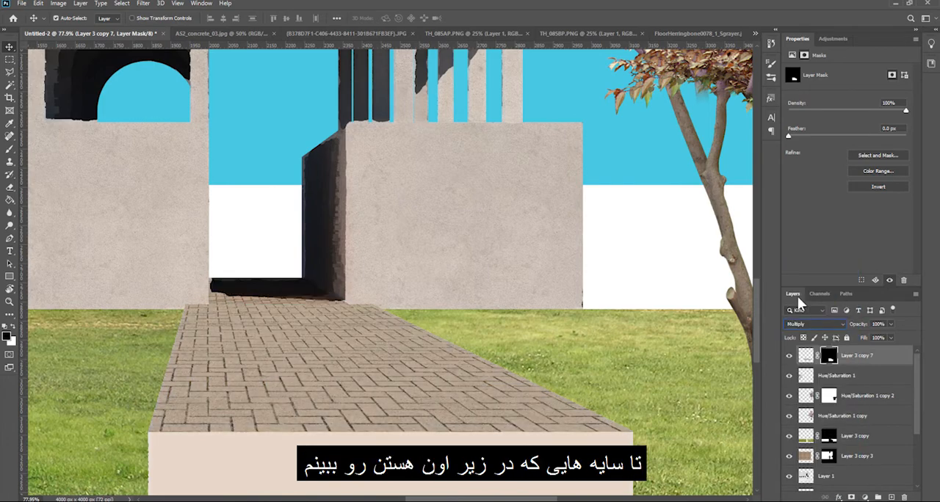
pyautogui.click(808, 324)
pyautogui.click(798, 297)
pyautogui.scroll(-4, 453, 325)
pyautogui.scroll(2, 426, 362)
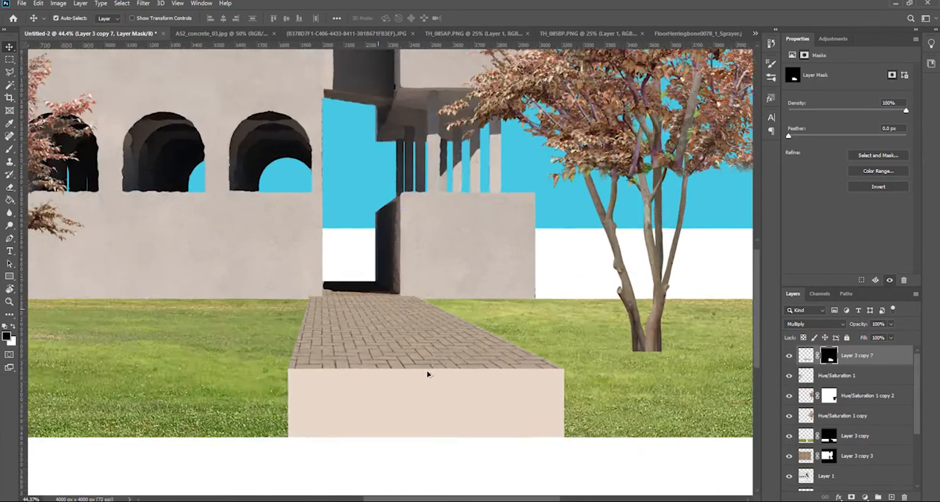
# Add a Hue/Saturation adjustment clipped to the paving layer with Saturation at +47
pyautogui.click(806, 356)
pyautogui.click(833, 39)
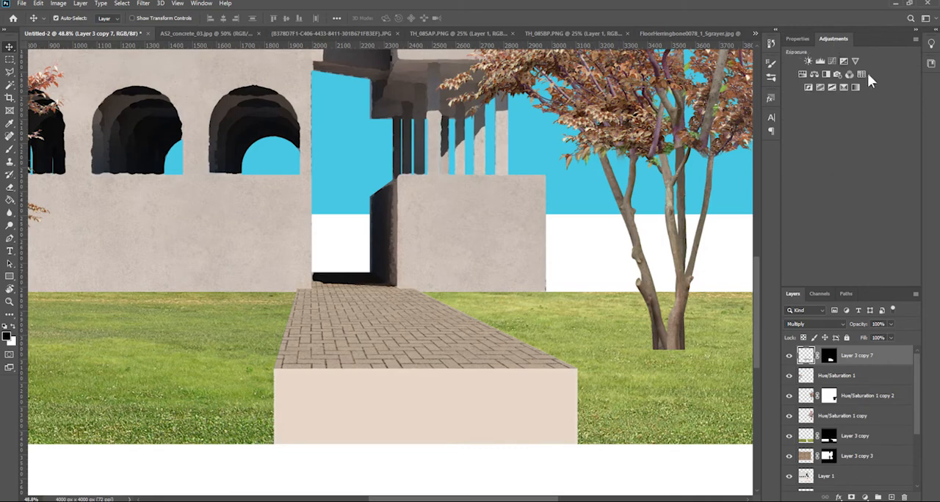
pyautogui.click(803, 74)
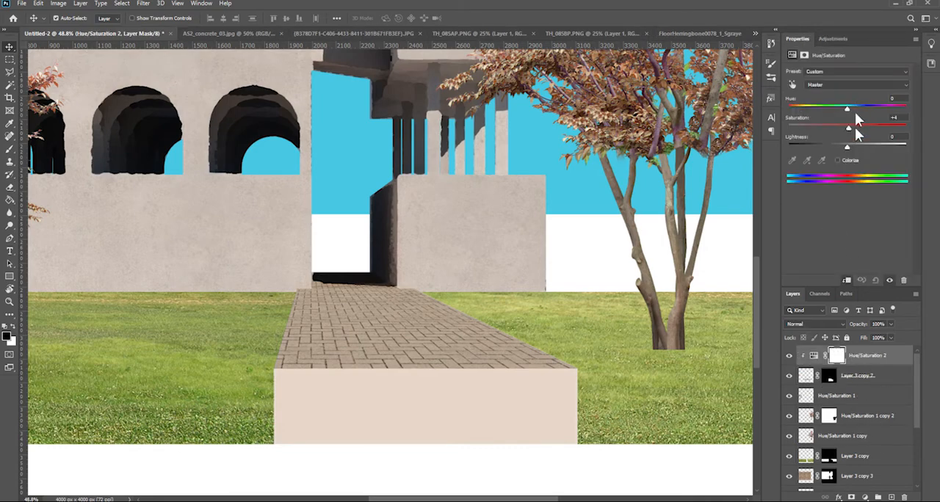
pyautogui.scroll(-2, 438, 275)
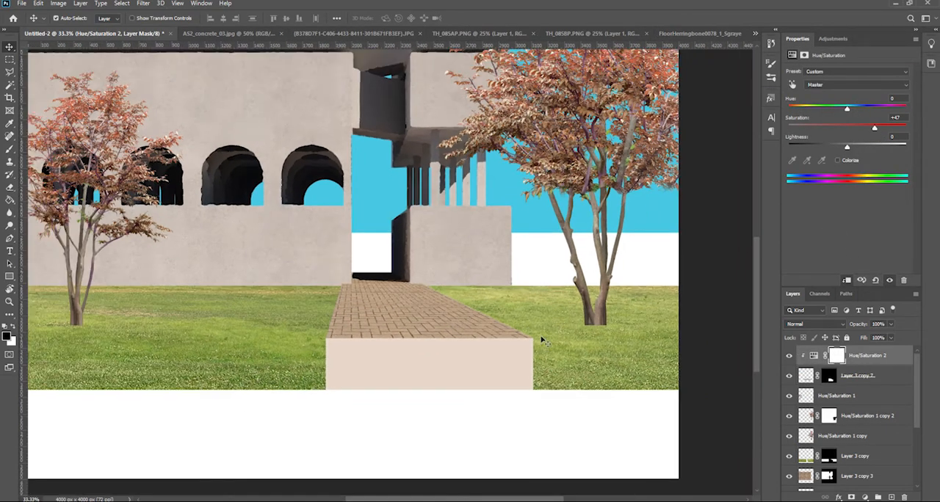
# Shift the grass hue from green to a dry yellow-brown with a clipped Hue/Saturation adjustment and merge it into the grass layer
pyautogui.click(596, 376)
pyautogui.click(833, 39)
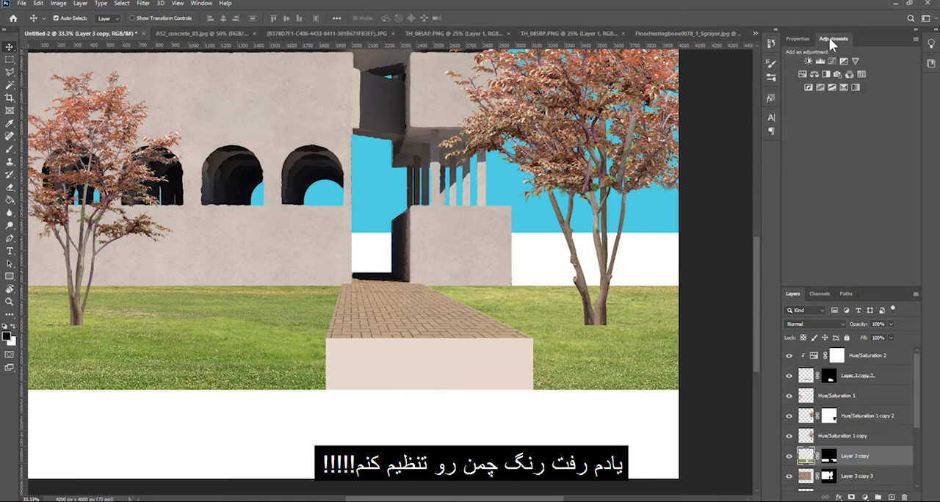
pyautogui.click(803, 75)
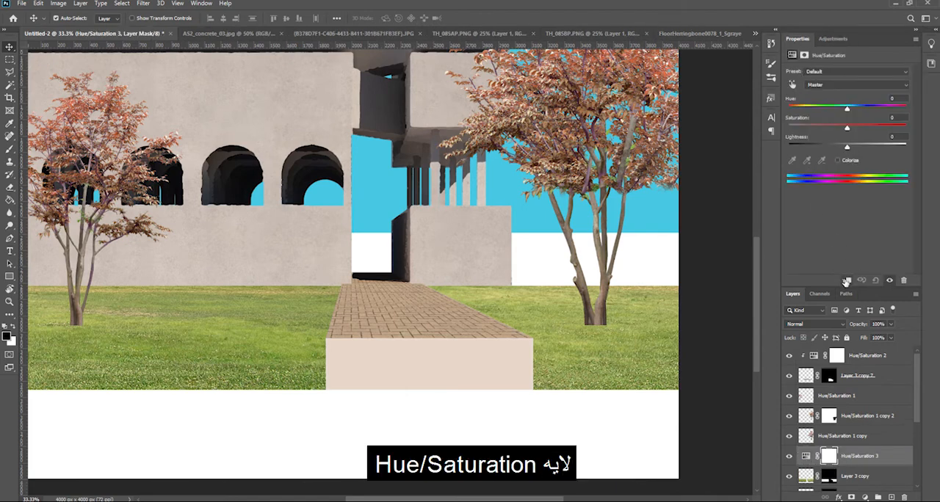
pyautogui.moveTo(849, 109); pyautogui.dragTo(830, 108)
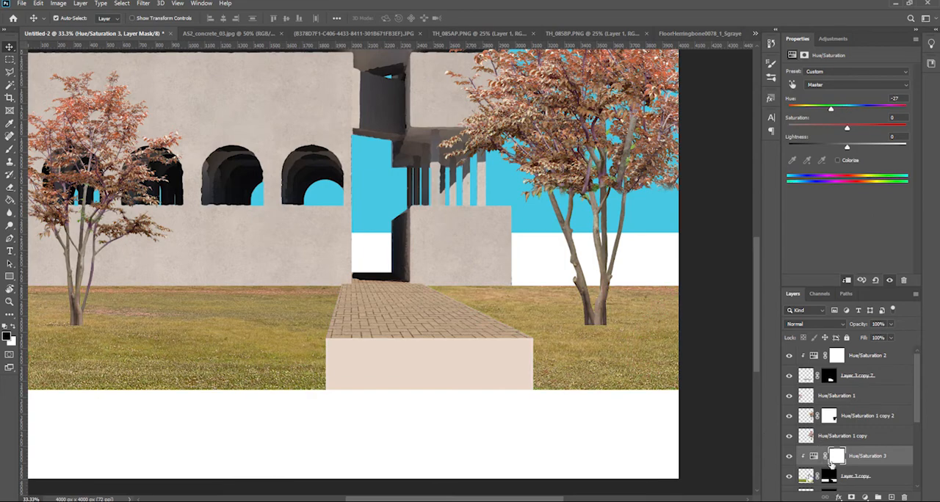
pyautogui.keyDown('shift'); pyautogui.click(807, 477); pyautogui.keyUp('shift')
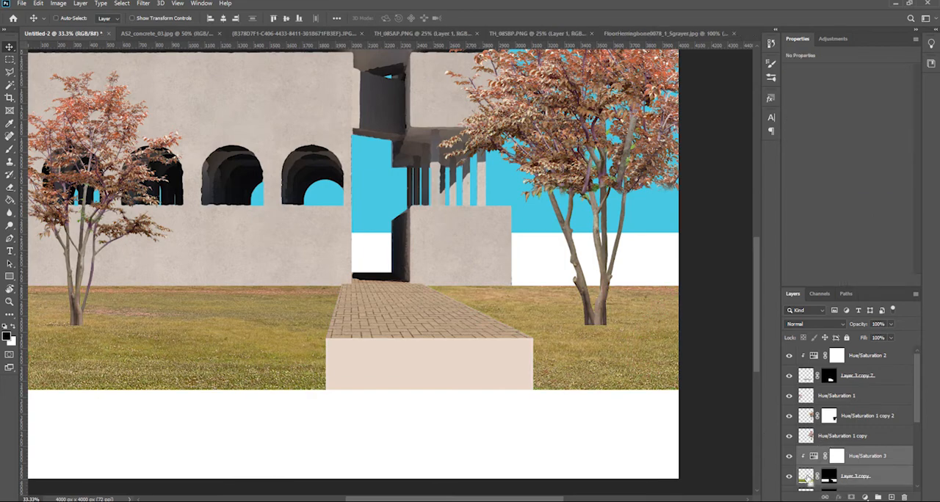
pyautogui.hotkey('ctrl', 'e')
# Group the two layers that make up the large tree beside the walkway
pyautogui.scroll(8, 601, 275)
pyautogui.click(600, 292)
pyautogui.moveTo(600, 292); pyautogui.dragTo(543, 303)
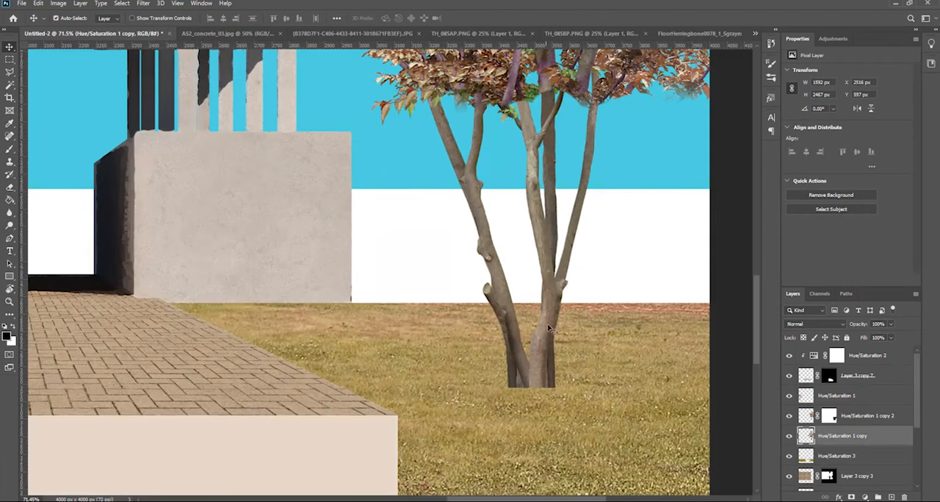
pyautogui.scroll(3, 545, 307)
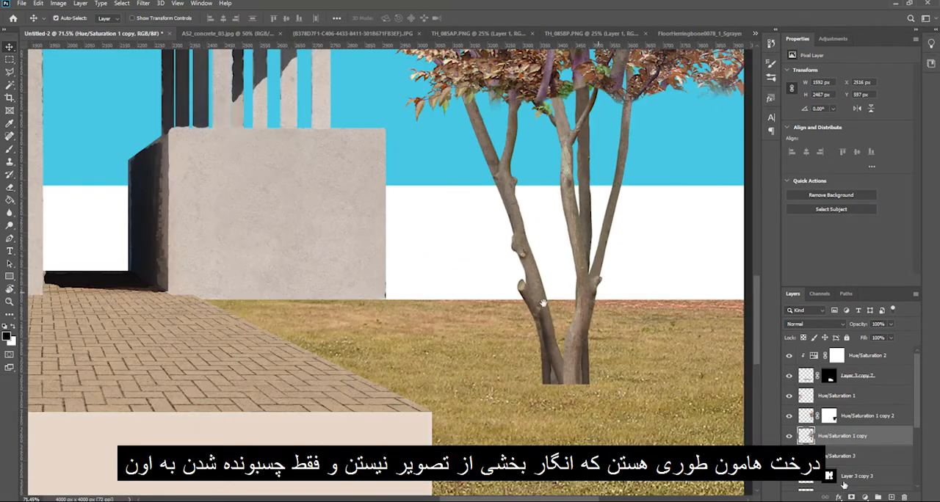
pyautogui.keyDown('shift'); pyautogui.click(809, 420); pyautogui.keyUp('shift')
pyautogui.hotkey('ctrl', 'g')
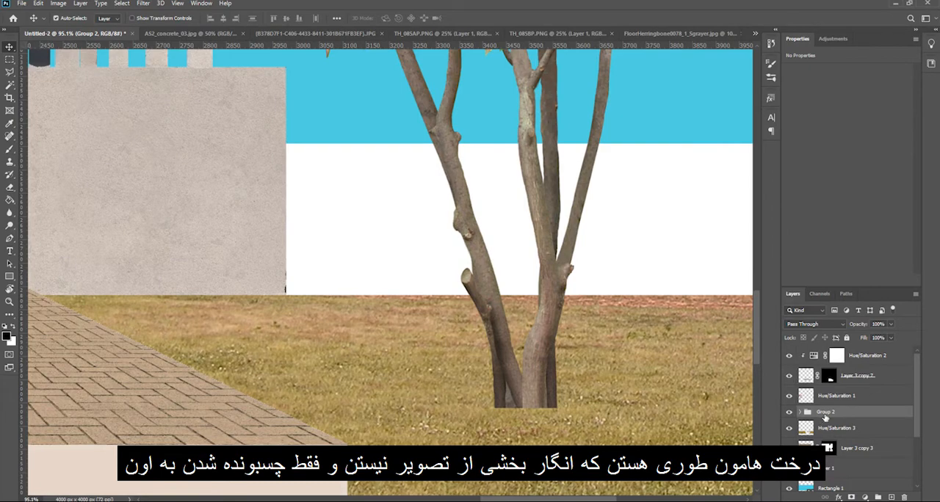
# Mask the large tree's group and hide the hard trunk base with an irregular textured brush so it blends into the grass
pyautogui.press('b')
pyautogui.scroll(5, 525, 416)
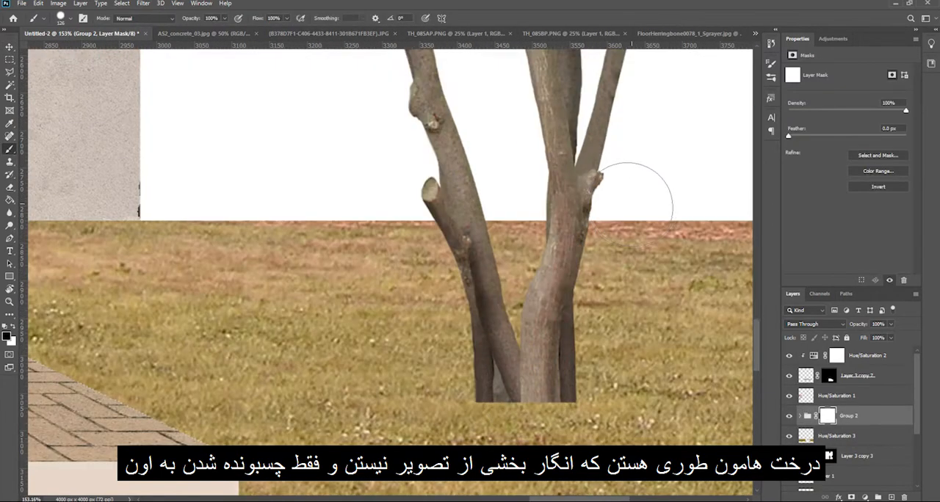
pyautogui.press('F5')
pyautogui.click(712, 96)
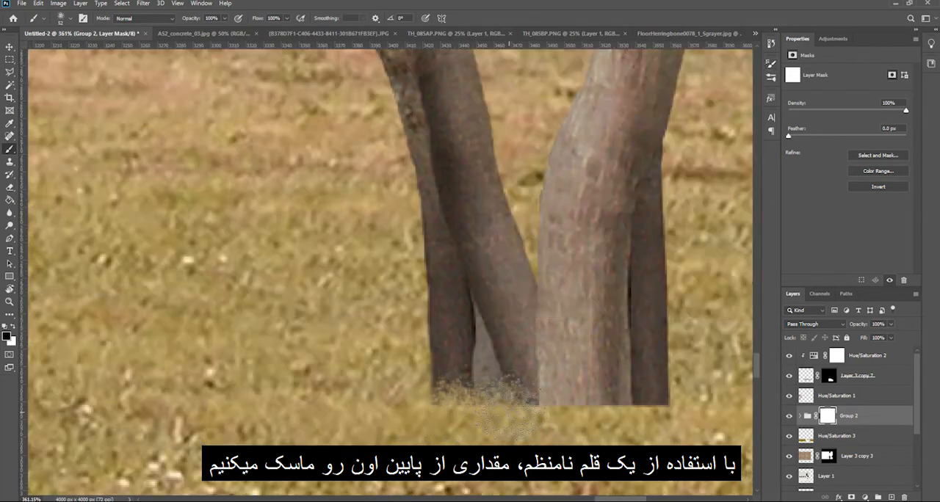
pyautogui.press('F5')
pyautogui.press('F5')
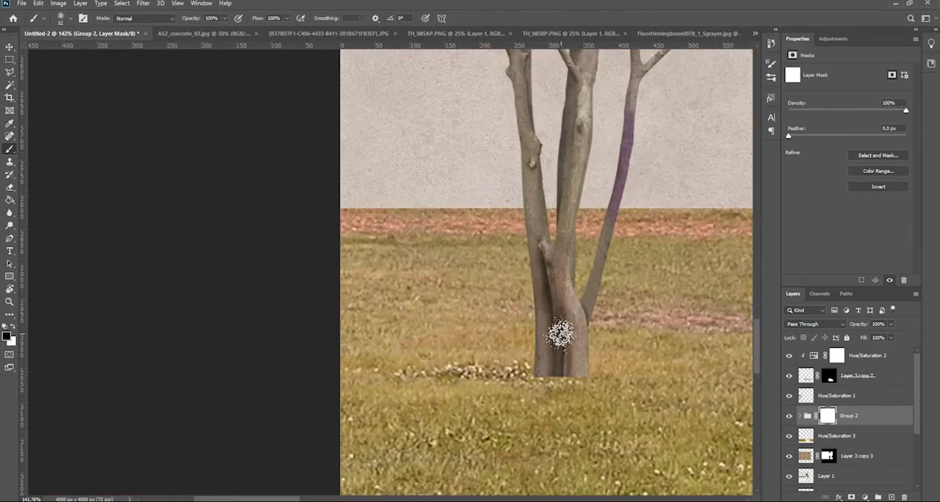
# Add a mask to the small tree's layer and paint out its trunk base with the irregular brush
pyautogui.keyDown('ctrl'); pyautogui.click(561, 334); pyautogui.keyUp('ctrl')
pyautogui.press('v')
pyautogui.click(851, 497)
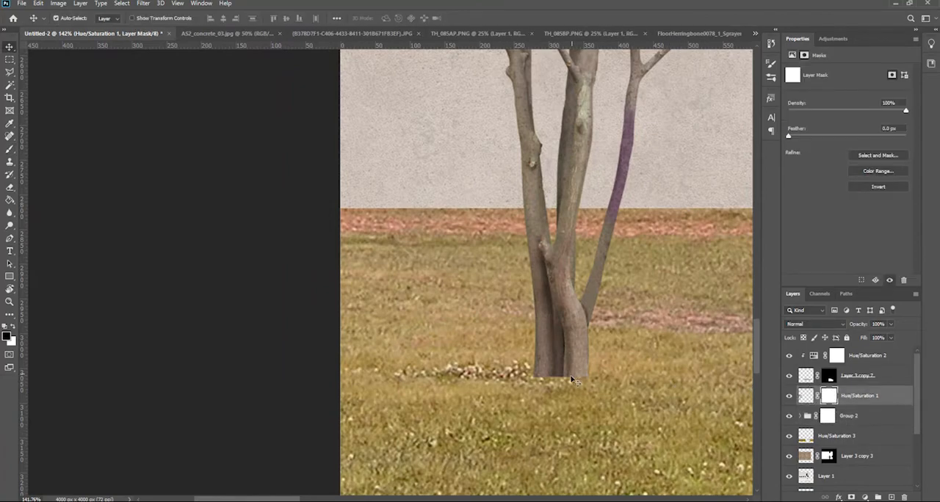
pyautogui.press('b')
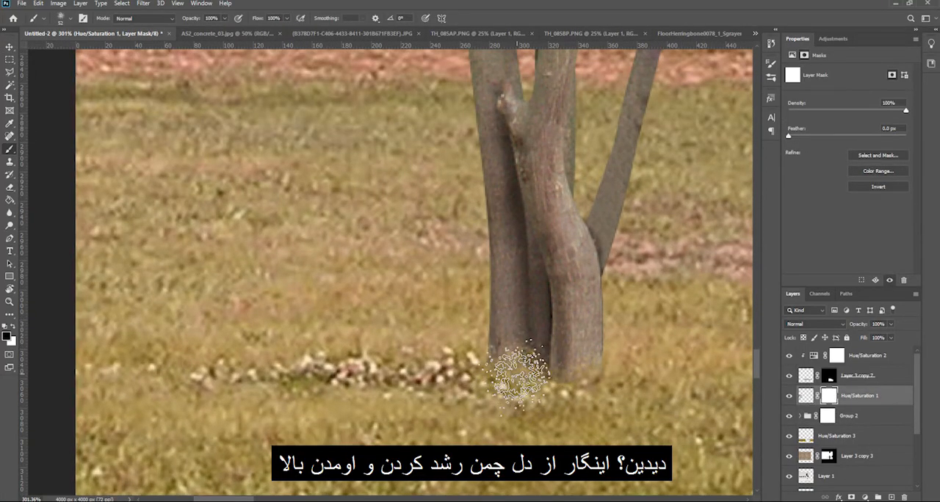
pyautogui.press('v')
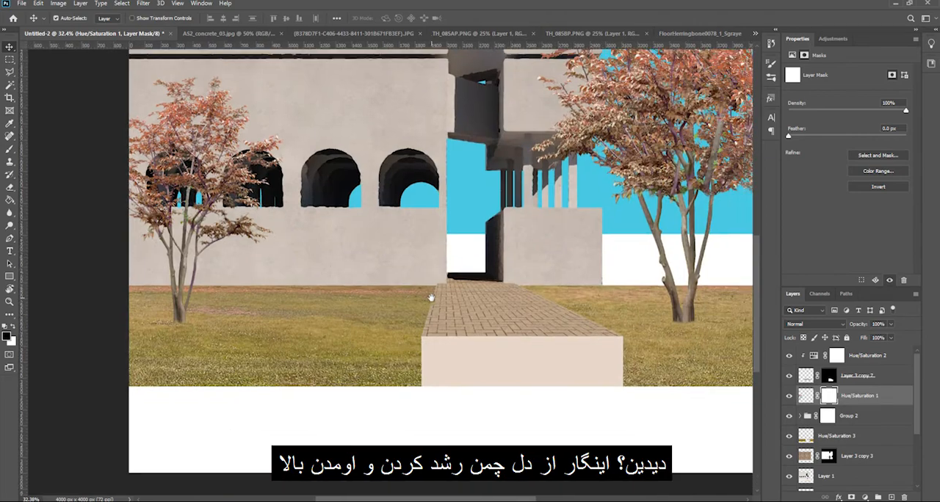
pyautogui.scroll(-2, 468, 310)
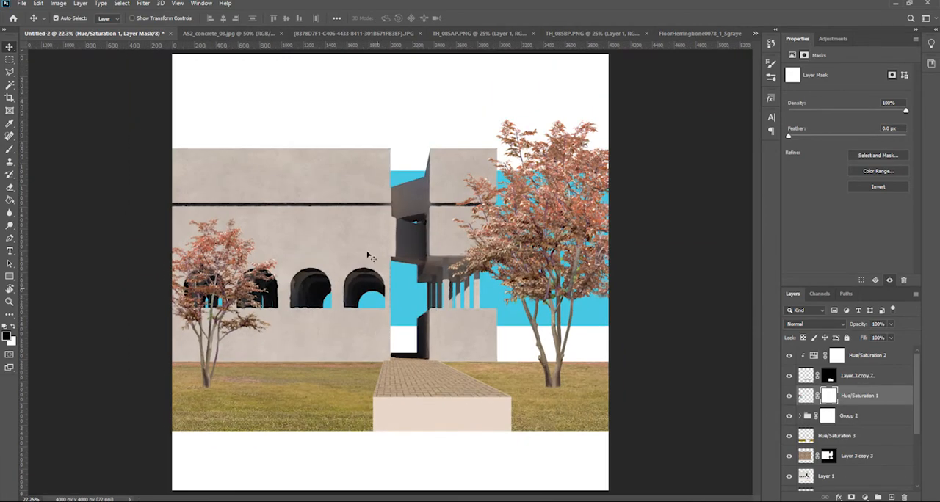
# Bring Grid.jpg into the collage, scale it to 4030 px to cover the canvas, and place it just above the white background layer
pyautogui.doubleClick(818, 323)
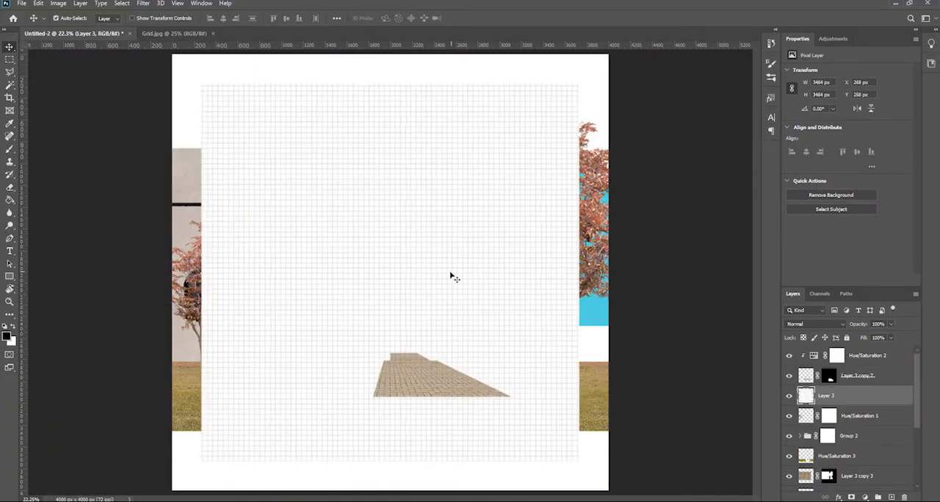
pyautogui.hotkey('ctrl', 't')
pyautogui.moveTo(579, 85); pyautogui.dragTo(614, 57)
pyautogui.press('Return')
pyautogui.moveTo(826, 396); pyautogui.dragTo(823, 430)
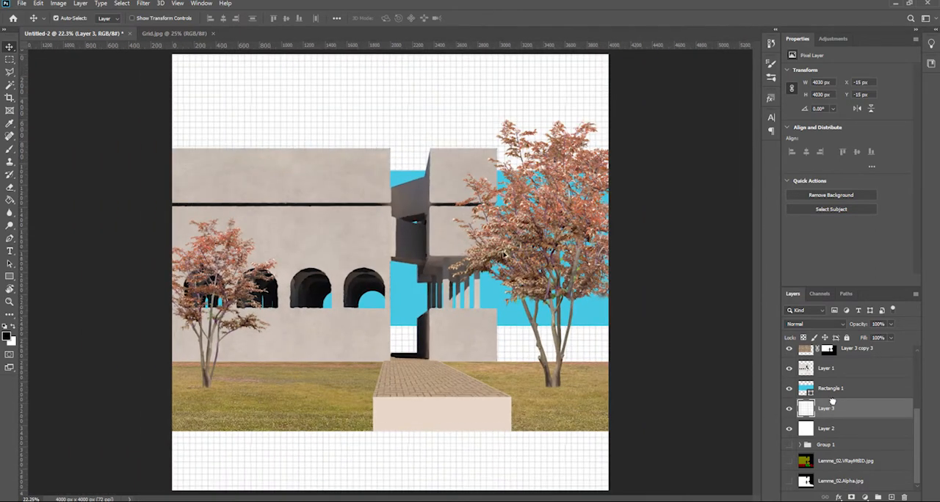
# Move the grid layer above the blue sky rectangle and set its blending mode to Multiply
pyautogui.moveTo(832, 400); pyautogui.dragTo(833, 372)
pyautogui.click(812, 327)
pyautogui.click(810, 301)
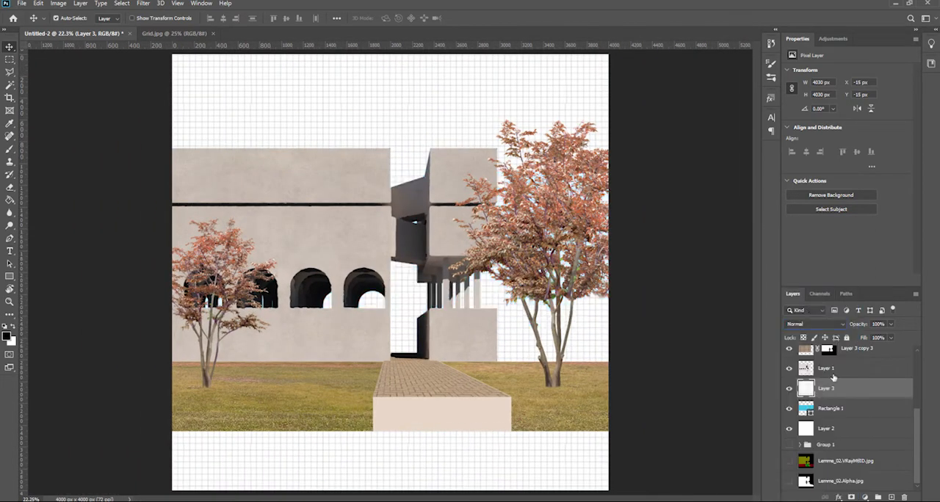
# Duplicate the grid layer and place the copy above Layer 1 so it overlays the building
pyautogui.hotkey('ctrl', 'j')
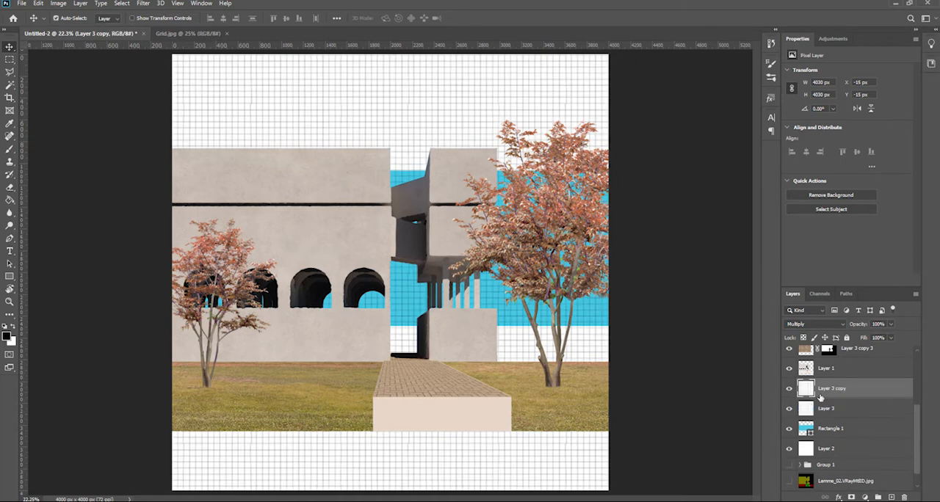
pyautogui.moveTo(822, 355); pyautogui.dragTo(825, 359)
pyautogui.scroll(-1, 806, 477)
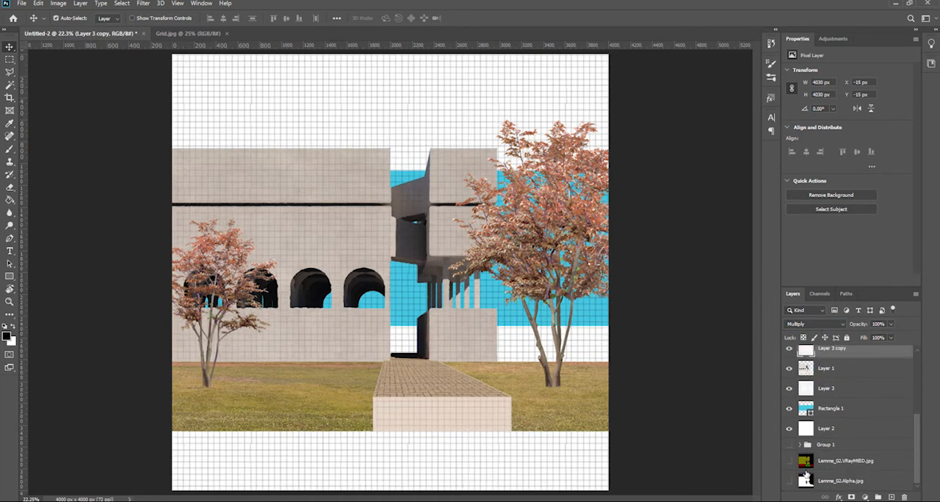
# Select the building area by color in the VRayMtlID layer and mask the grid copy to it
pyautogui.click(815, 463)
pyautogui.keyDown('alt'); pyautogui.click(789, 461); pyautogui.keyUp('alt')
pyautogui.press('w')
pyautogui.click(353, 218)
pyautogui.scroll(5, 457, 288)
pyautogui.keyDown('shift'); pyautogui.click(458, 279); pyautogui.keyUp('shift')
pyautogui.keyDown('shift'); pyautogui.click(483, 276); pyautogui.keyUp('shift')
pyautogui.keyDown('shift'); pyautogui.click(512, 271); pyautogui.keyUp('shift')
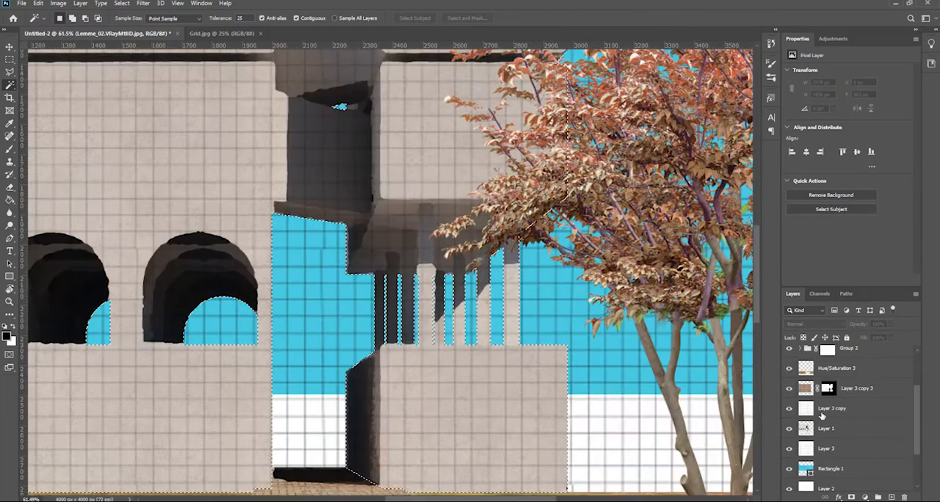
pyautogui.click(817, 408)
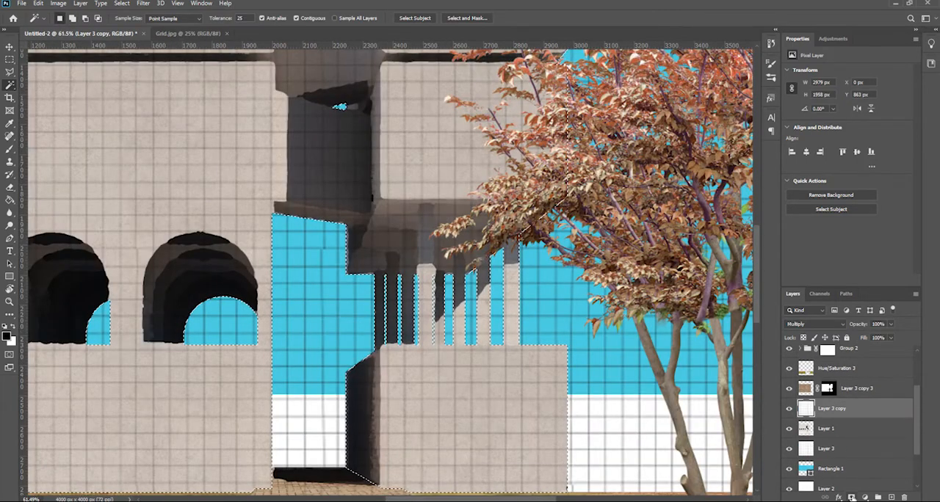
# Enlarge the building's grid to 5212 px independently of its mask and set its opacity to 40%
pyautogui.click(810, 411)
pyautogui.hotkey('ctrl', '0')
pyautogui.hotkey('ctrl', 't')
pyautogui.moveTo(603, 60); pyautogui.dragTo(671, 8)
pyautogui.press('Return')
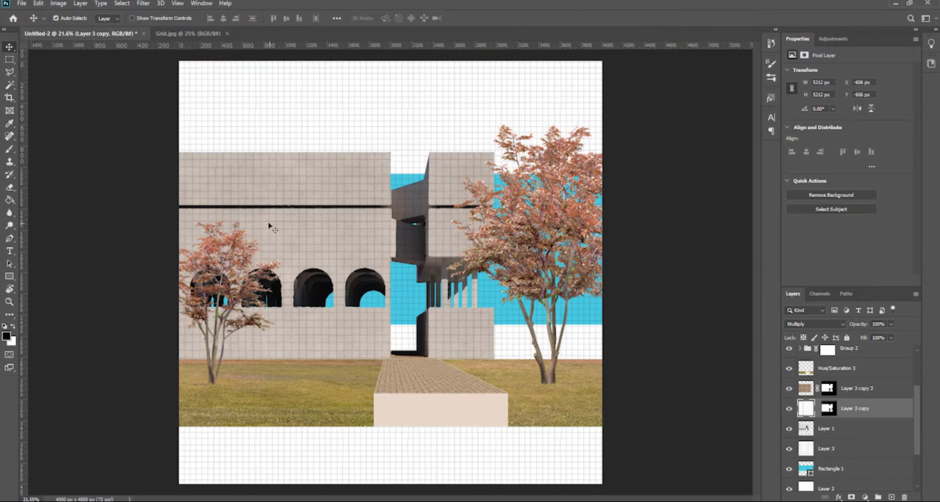
pyautogui.scroll(3, 297, 231)
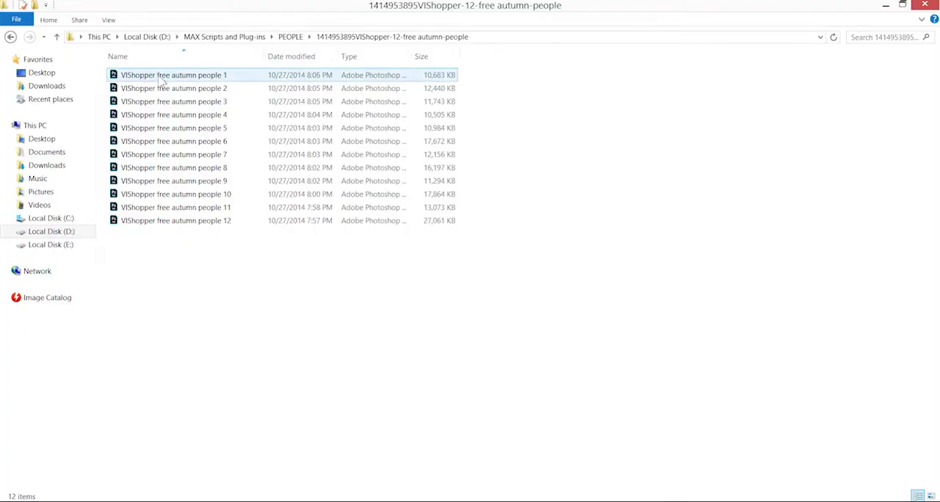
# Open VIShopper free autumn people 1, delete its unneeded layers, and bring the walking woman into the collage as the topmost layer
pyautogui.moveTo(159, 78); pyautogui.dragTo(273, 501)
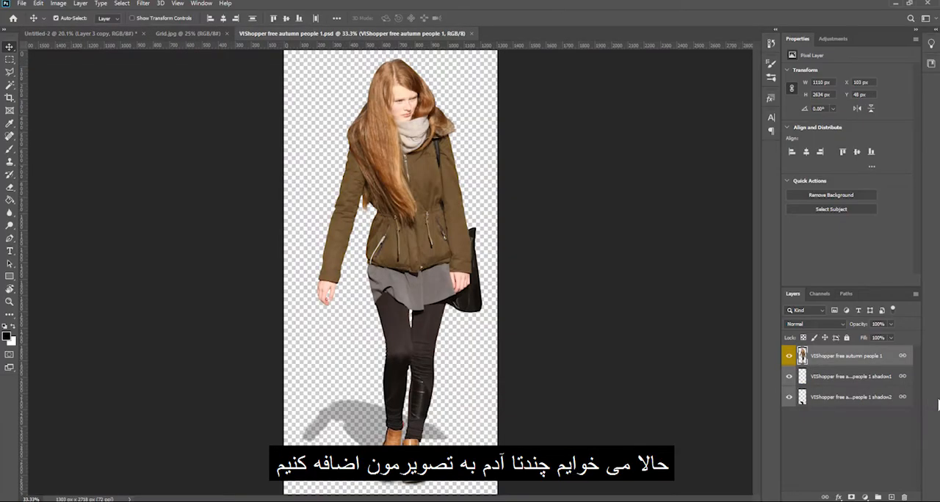
pyautogui.click(867, 378)
pyautogui.press('Delete')
pyautogui.press('Delete')
pyautogui.moveTo(458, 322); pyautogui.dragTo(441, 269)
pyautogui.scroll(-1, 834, 458)
pyautogui.click(854, 398)
pyautogui.click(834, 415)
pyautogui.moveTo(834, 416); pyautogui.dragTo(836, 324)
# Scale the woman in the olive jacket to 206 × 528 px and stand her on the brick walkway
pyautogui.hotkey('ctrl', 't')
pyautogui.moveTo(358, 113); pyautogui.dragTo(447, 313)
pyautogui.scroll(4, 447, 351)
pyautogui.moveTo(444, 359); pyautogui.dragTo(465, 374)
pyautogui.press('Return')
pyautogui.scroll(3, 467, 377)
pyautogui.hotkey('ctrl', 't')
pyautogui.moveTo(490, 266); pyautogui.dragTo(487, 273)
pyautogui.press('Return')
# Close VIShopper free autumn people 1.psd without saving, along with the Grid.jpg document
pyautogui.click(331, 33)
pyautogui.hotkey('ctrl', 'w')
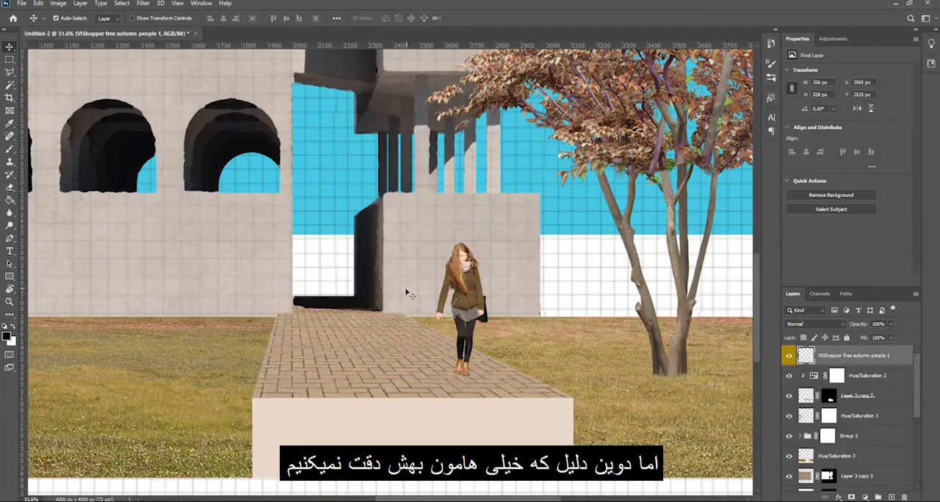
pyautogui.scroll(-2, 407, 293)
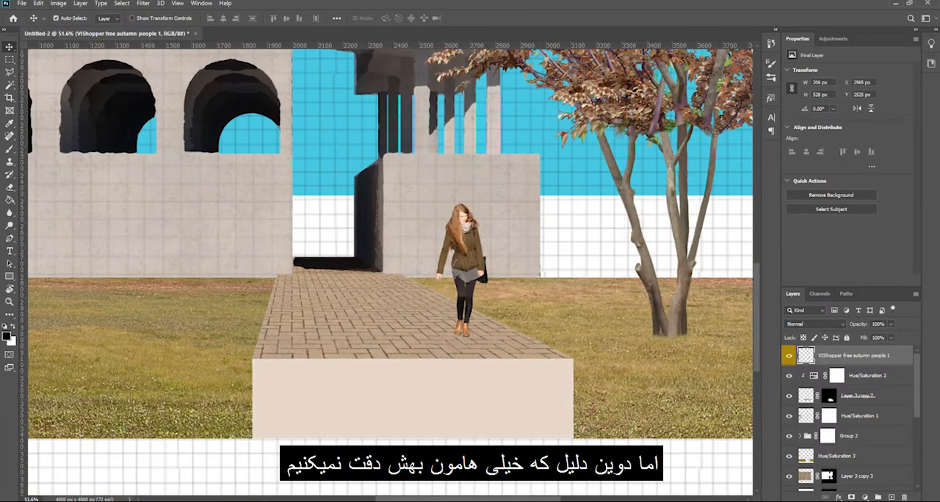
# Open VIShopper free autumn people 4 and bring the running girl into the collage without her separate shadow layer
pyautogui.moveTo(144, 500)
pyautogui.click(212, 445)
pyautogui.doubleClick(208, 116)
pyautogui.moveTo(420, 183); pyautogui.dragTo(223, 243)
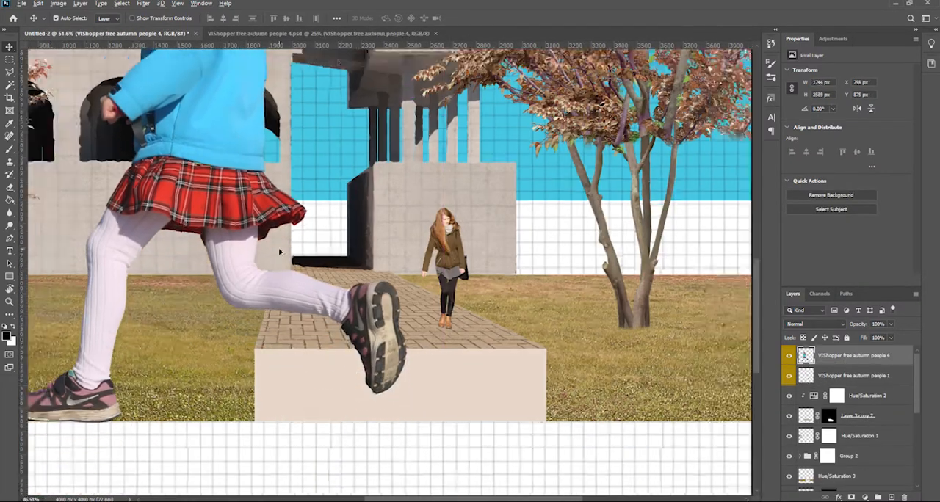
pyautogui.scroll(-3, 414, 329)
# Scale the running girl to 248 × 368 px, place her on the grass near the small tree, and close her source document
pyautogui.hotkey('ctrl', 't')
pyautogui.moveTo(496, 59); pyautogui.dragTo(297, 383)
pyautogui.moveTo(262, 428); pyautogui.dragTo(287, 375)
pyautogui.moveTo(309, 321); pyautogui.dragTo(293, 343)
pyautogui.moveTo(276, 384); pyautogui.dragTo(282, 372)
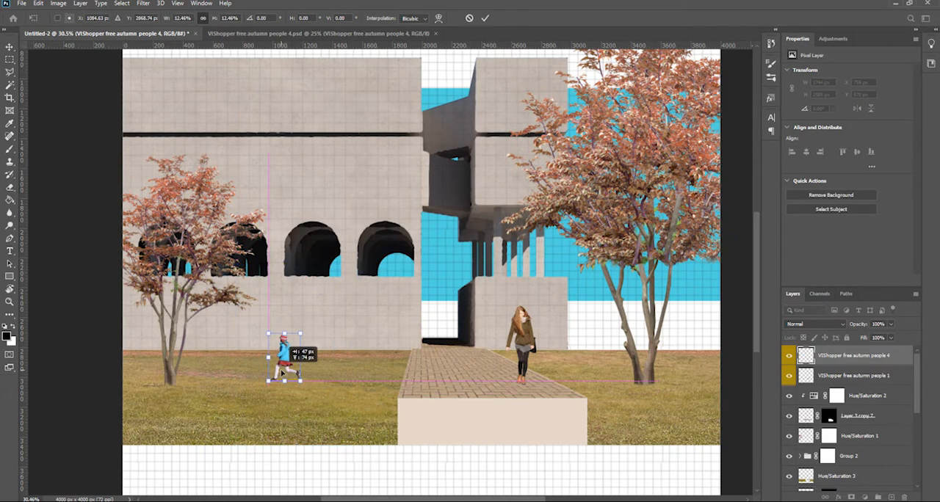
pyautogui.moveTo(304, 332); pyautogui.dragTo(308, 327)
pyautogui.press('Return')
pyautogui.moveTo(290, 360); pyautogui.dragTo(281, 366)
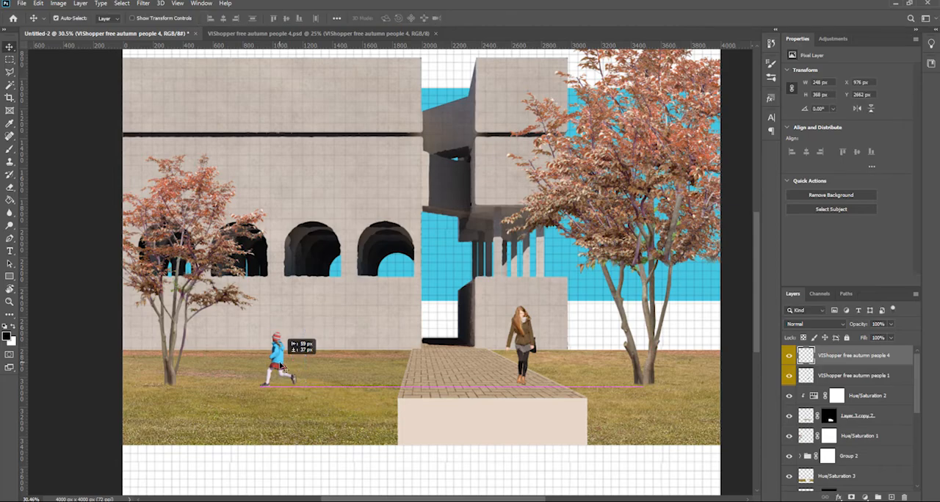
pyautogui.click(435, 33)
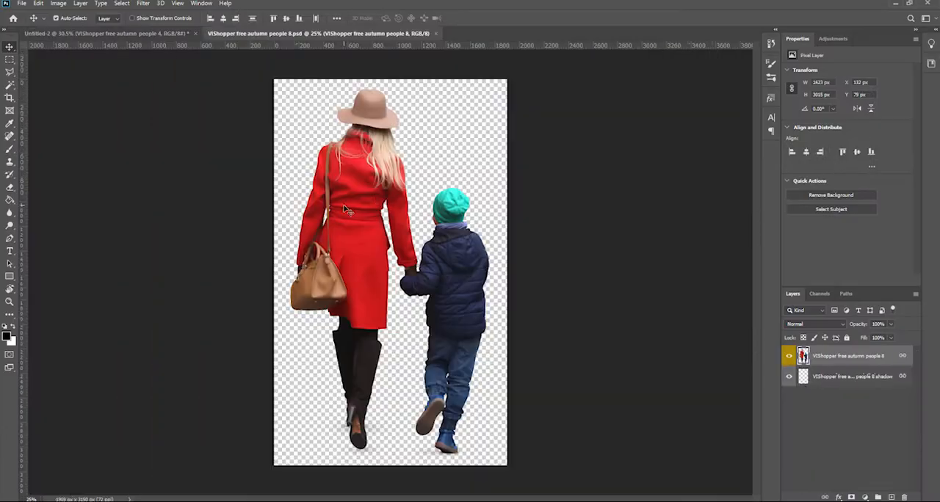
# Bring in the woman and child from VIShopper free autumn people 8, scaled to 224 × 409 px at the walkway's far end
pyautogui.moveTo(349, 210); pyautogui.dragTo(396, 220)
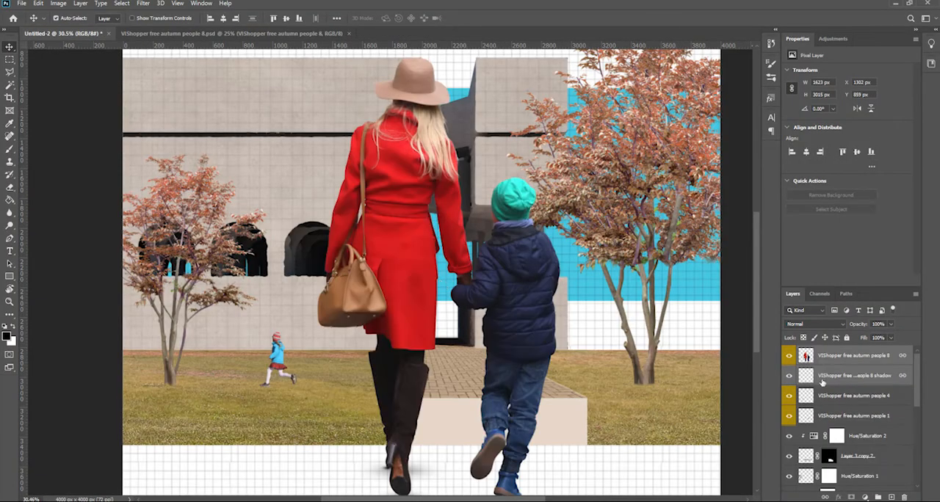
pyautogui.hotkey('ctrl', 't')
pyautogui.moveTo(566, 52); pyautogui.dragTo(352, 391)
pyautogui.moveTo(367, 471); pyautogui.dragTo(454, 336)
pyautogui.moveTo(458, 269); pyautogui.dragTo(445, 313)
pyautogui.moveTo(432, 351); pyautogui.dragTo(437, 351)
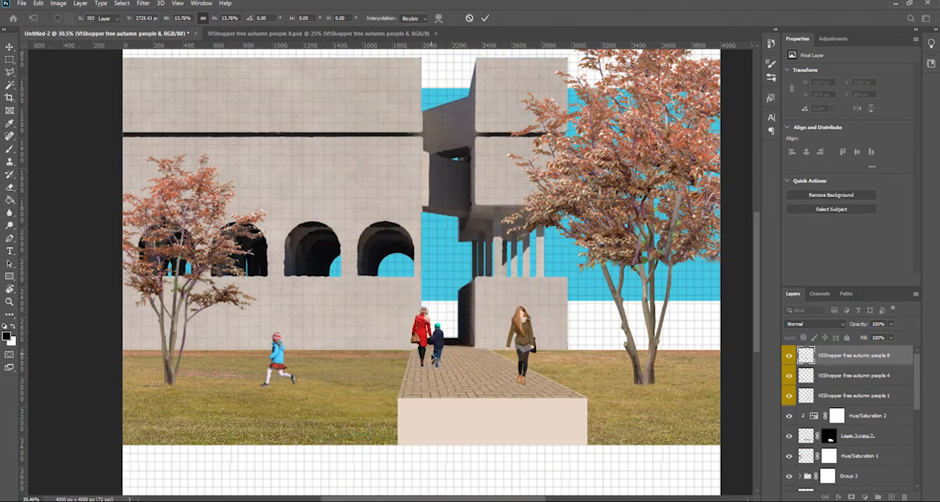
pyautogui.press('Return')
# Burn the shaded left sides of the large and small tree crowns, using the Midtones range at 50% exposure
pyautogui.scroll(10, 426, 356)
pyautogui.scroll(-10, 435, 323)
pyautogui.scroll(-6, 466, 342)
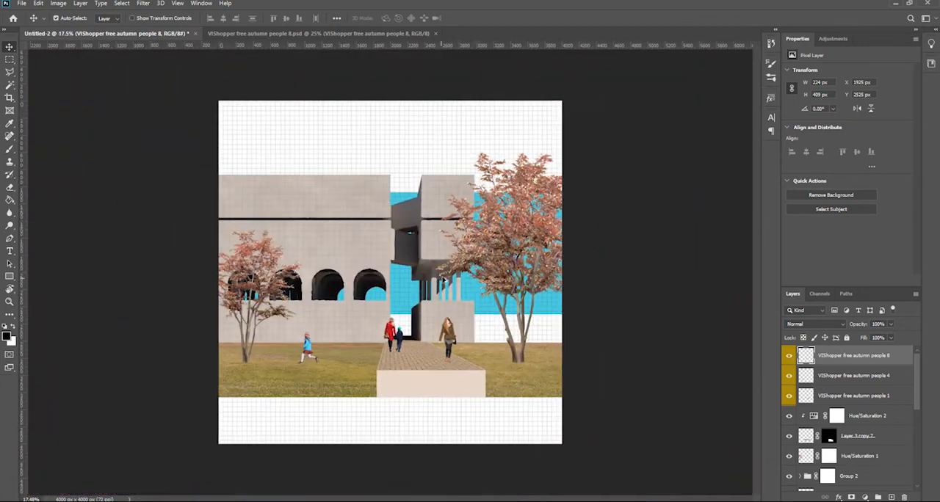
pyautogui.scroll(2, 482, 215)
pyautogui.click(536, 217)
pyautogui.click(9, 225)
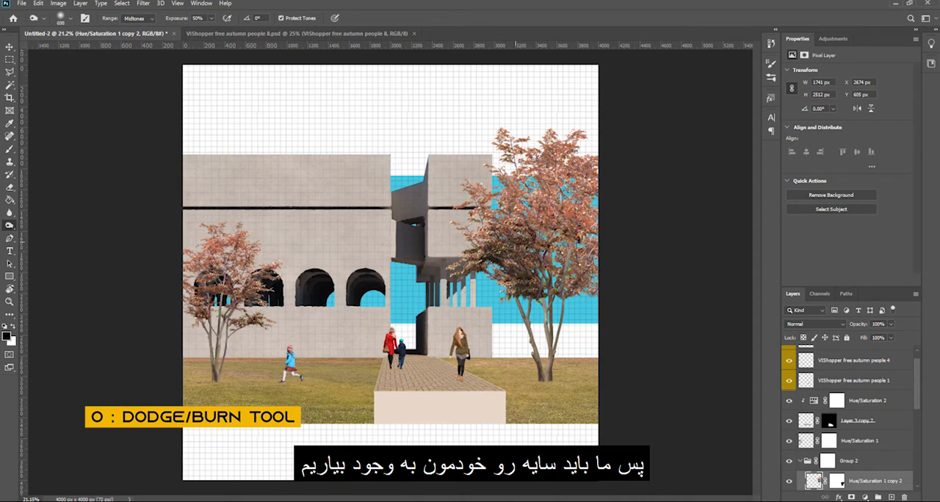
pyautogui.keyDown('ctrl'); pyautogui.click(466, 270); pyautogui.keyUp('ctrl')
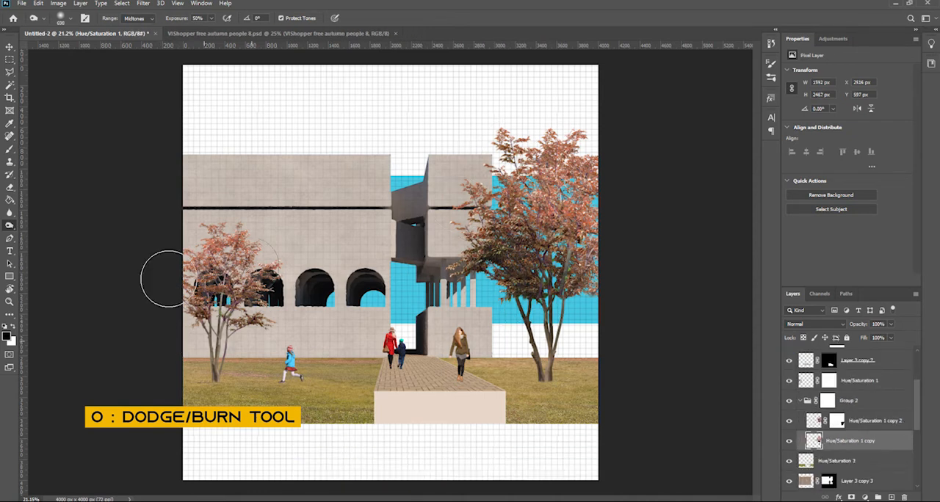
pyautogui.keyDown('ctrl'); pyautogui.click(184, 323); pyautogui.keyUp('ctrl')
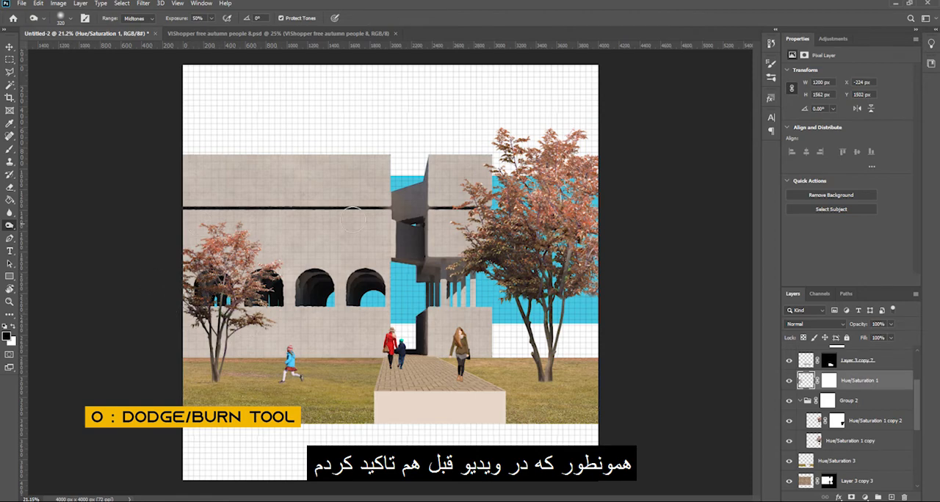
pyautogui.keyDown('ctrl'); pyautogui.click(571, 165); pyautogui.keyUp('ctrl')
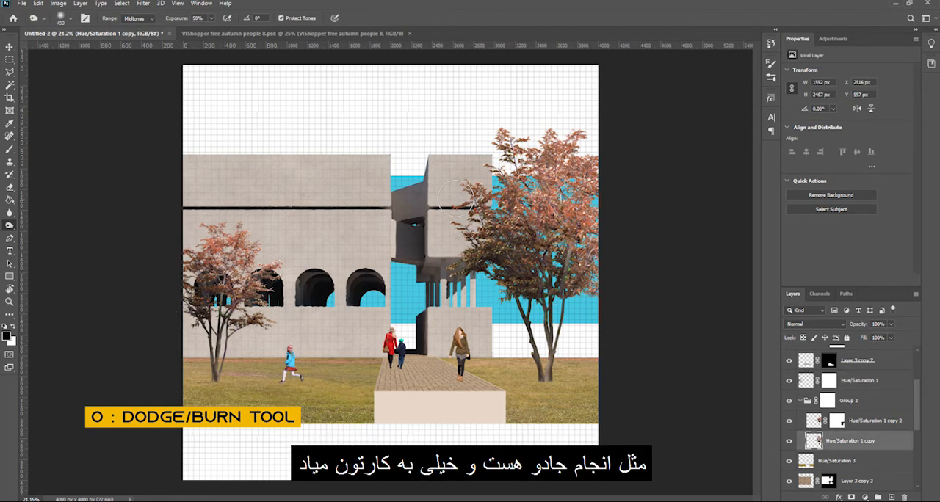
# Burn the large tree's shadow onto the grass beside the walkway with a flattened brush at 10% exposure
pyautogui.press('v')
pyautogui.scroll(11, 514, 386)
pyautogui.click(609, 391)
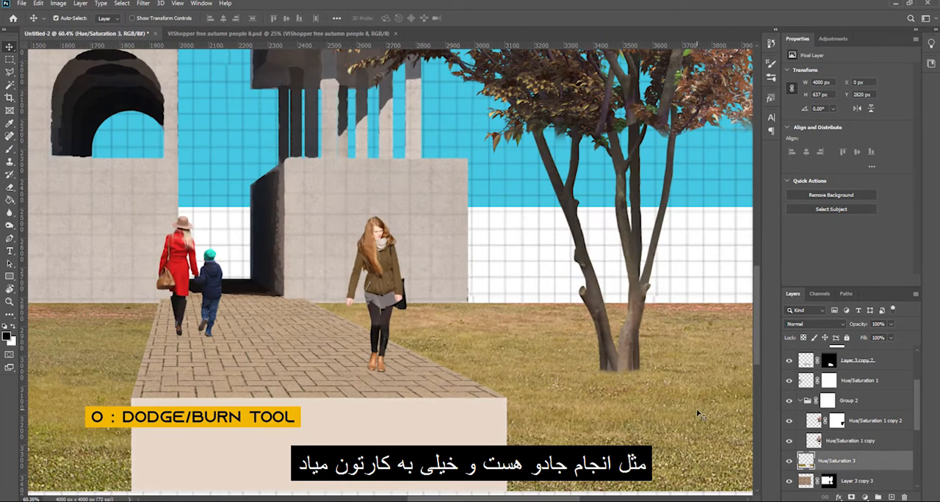
pyautogui.press('o')
pyautogui.rightClick(566, 347)
pyautogui.moveTo(492, 345); pyautogui.dragTo(513, 345)
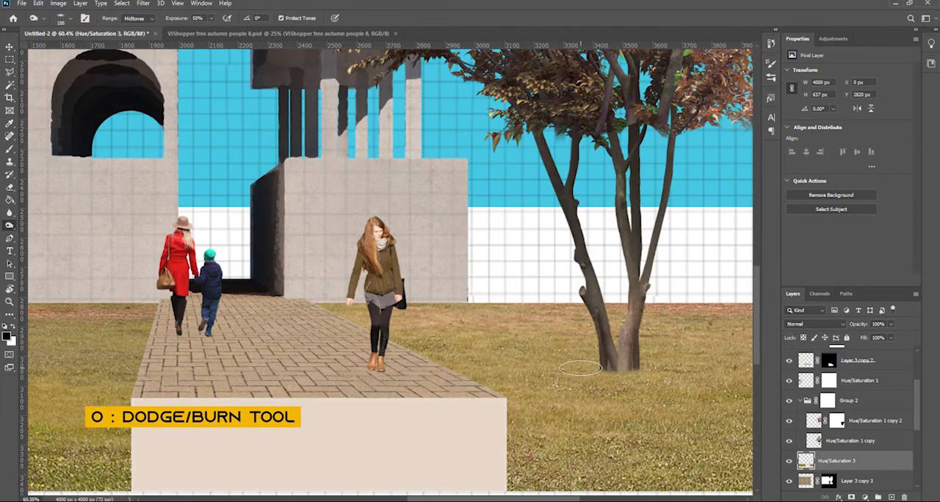
pyautogui.click(195, 19)
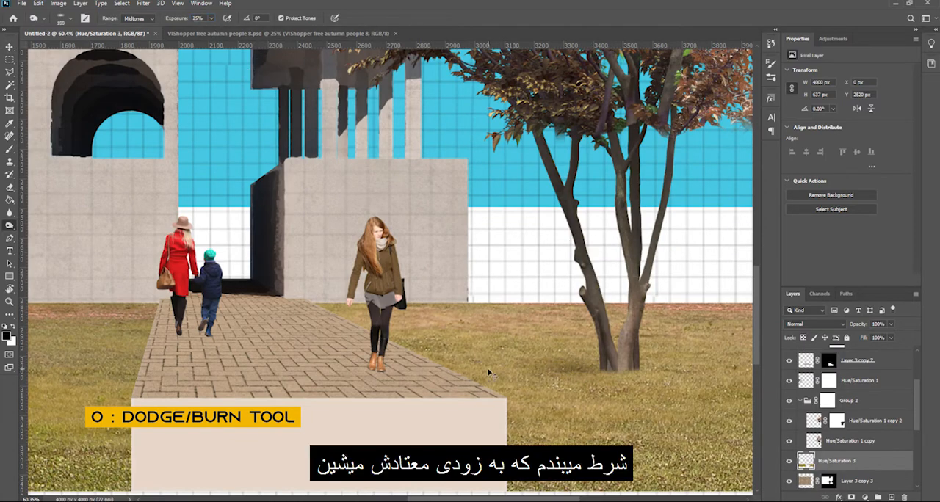
pyautogui.write('10')
pyautogui.press('Return')
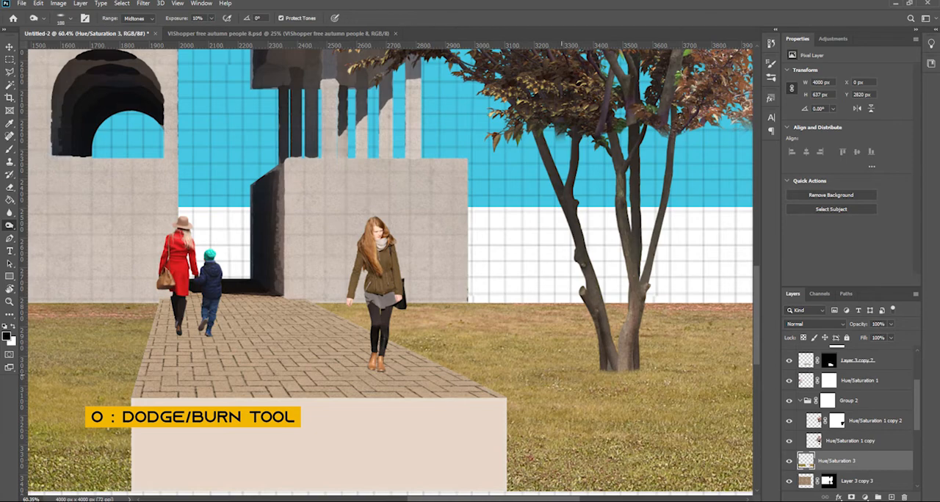
pyautogui.moveTo(558, 375)
pyautogui.mouseDown()
pyautogui.moveTo(442, 365)
pyautogui.moveTo(494, 351)
pyautogui.mouseUp()
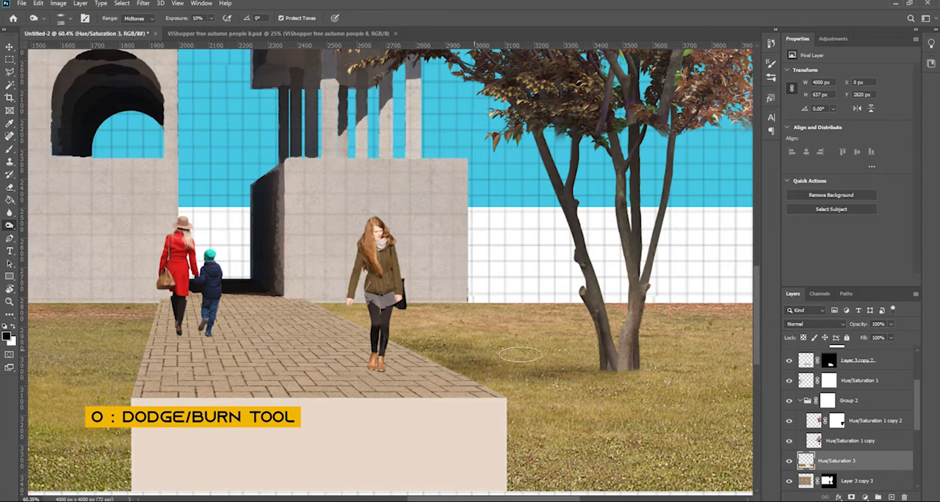
# Burn soft shadows onto the paving beside the standing woman and darken the adjoining grass at 10% exposure
pyautogui.keyDown('ctrl'); pyautogui.click(354, 345); pyautogui.keyUp('ctrl')
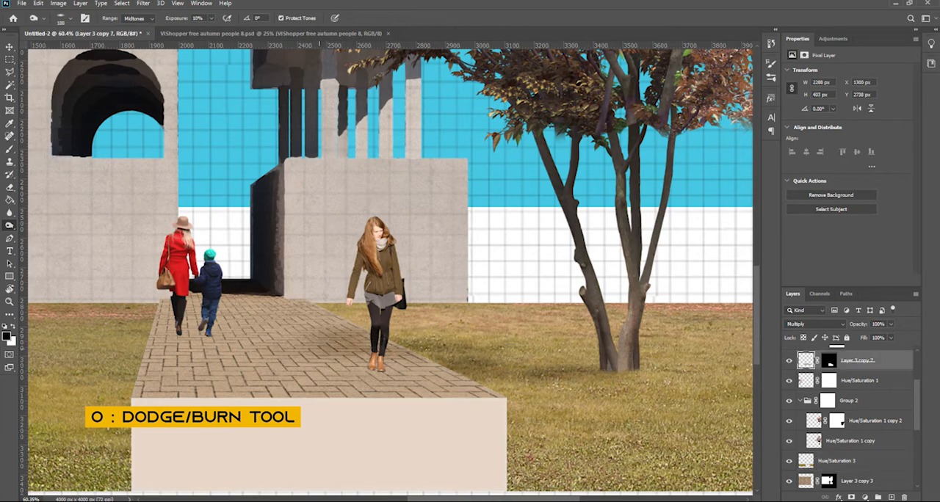
pyautogui.scroll(3, 334, 356)
pyautogui.moveTo(252, 341)
pyautogui.mouseDown()
pyautogui.moveTo(367, 360)
pyautogui.moveTo(328, 336)
pyautogui.mouseUp()
pyautogui.moveTo(329, 327); pyautogui.dragTo(361, 327)
pyautogui.keyDown('ctrl'); pyautogui.click(490, 354); pyautogui.keyUp('ctrl')
pyautogui.moveTo(491, 355); pyautogui.dragTo(566, 357)
# Burn the shadow of the woman and child onto the far end of the paving and the neighbouring grass
pyautogui.scroll(-3, 544, 357)
pyautogui.moveTo(121, 363); pyautogui.dragTo(434, 350)
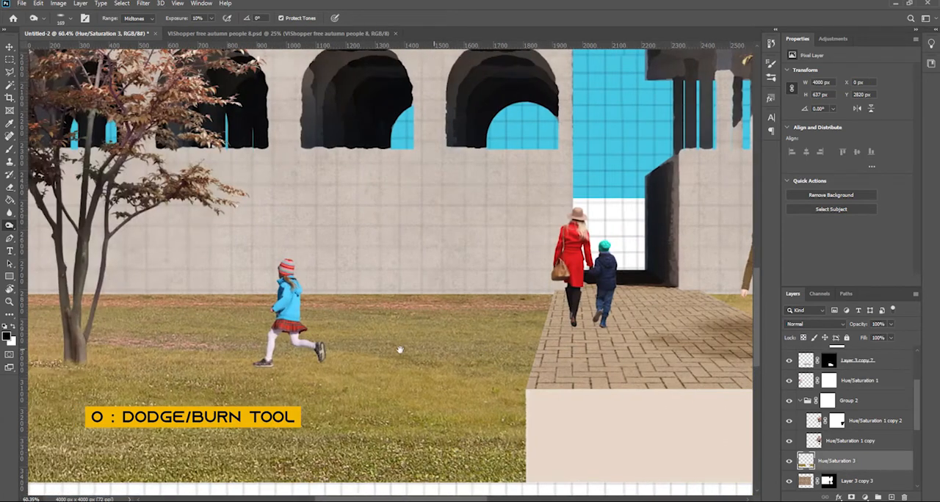
pyautogui.scroll(3, 466, 343)
pyautogui.keyDown('ctrl'); pyautogui.click(466, 340); pyautogui.keyUp('ctrl')
pyautogui.moveTo(499, 320); pyautogui.dragTo(467, 321)
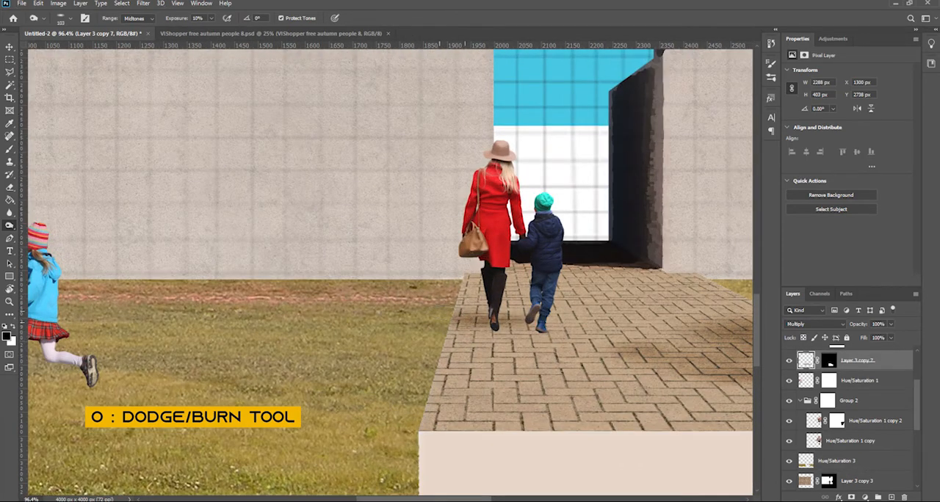
pyautogui.scroll(-3, 330, 358)
pyautogui.keyDown('ctrl'); pyautogui.click(602, 213); pyautogui.keyUp('ctrl')
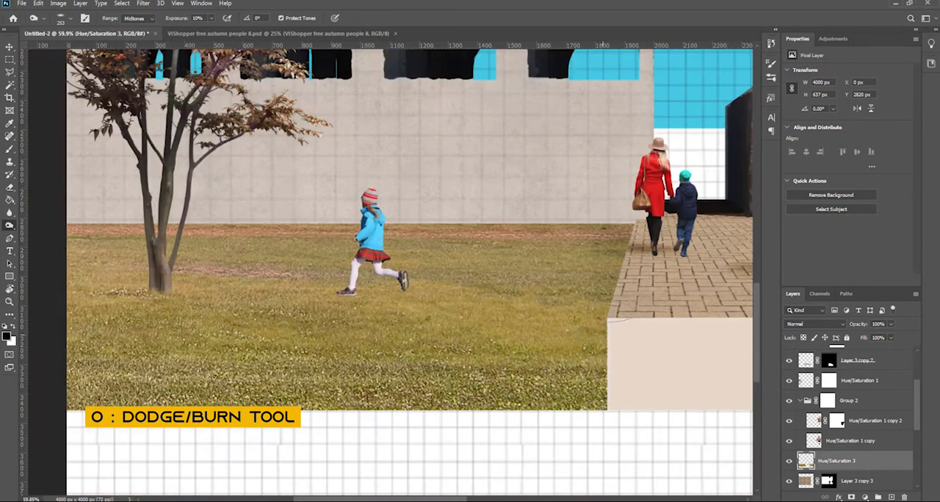
# Burn shadows onto the grass to the left of the running girl and the small tree
pyautogui.moveTo(330, 282)
pyautogui.mouseDown()
pyautogui.moveTo(487, 339)
pyautogui.moveTo(445, 339)
pyautogui.moveTo(587, 342)
pyautogui.mouseUp()
pyautogui.scroll(5, 493, 340)
pyautogui.keyDown('ctrl'); pyautogui.click(182, 331); pyautogui.keyUp('ctrl')
pyautogui.keyDown('ctrl'); pyautogui.click(147, 335); pyautogui.keyUp('ctrl')
pyautogui.moveTo(130, 339); pyautogui.dragTo(85, 341)
pyautogui.moveTo(146, 328)
pyautogui.mouseDown()
pyautogui.moveTo(357, 375)
pyautogui.moveTo(185, 387)
pyautogui.mouseUp()
pyautogui.moveTo(238, 357)
pyautogui.mouseDown()
pyautogui.moveTo(227, 355)
pyautogui.moveTo(226, 389)
pyautogui.mouseUp()
pyautogui.scroll(-7, 223, 250)
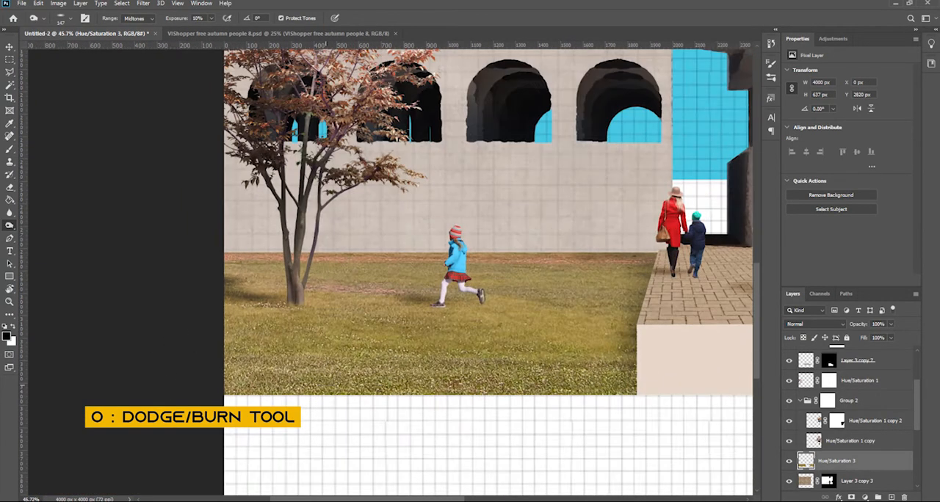
# Add a layer mask to the grass layer and hide its lower-left corner along a wavy edge with a hard round brush
pyautogui.press('v')
pyautogui.click(852, 497)
pyautogui.press('b')
pyautogui.click(771, 64)
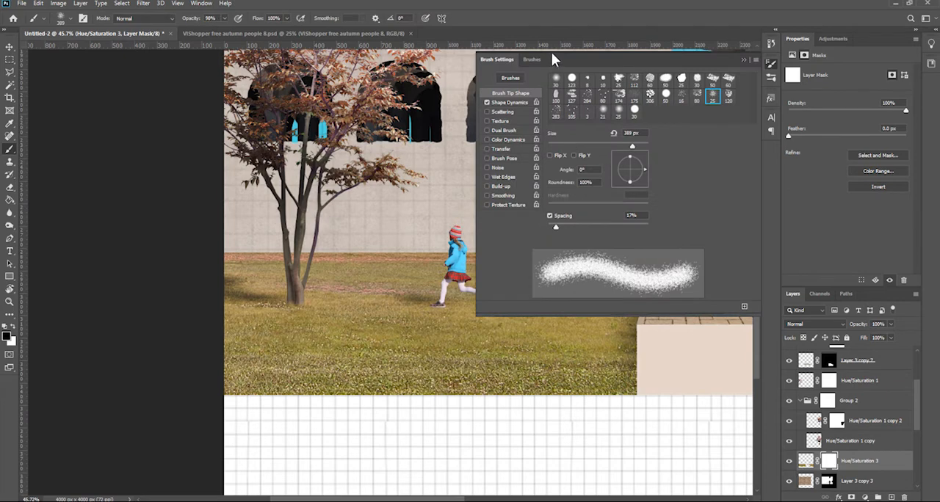
pyautogui.click(572, 81)
pyautogui.moveTo(373, 265); pyautogui.dragTo(382, 403)
pyautogui.moveTo(376, 367); pyautogui.dragTo(416, 376)
pyautogui.press('F5')
pyautogui.moveTo(559, 414); pyautogui.dragTo(538, 415)
pyautogui.scroll(-4, 517, 353)
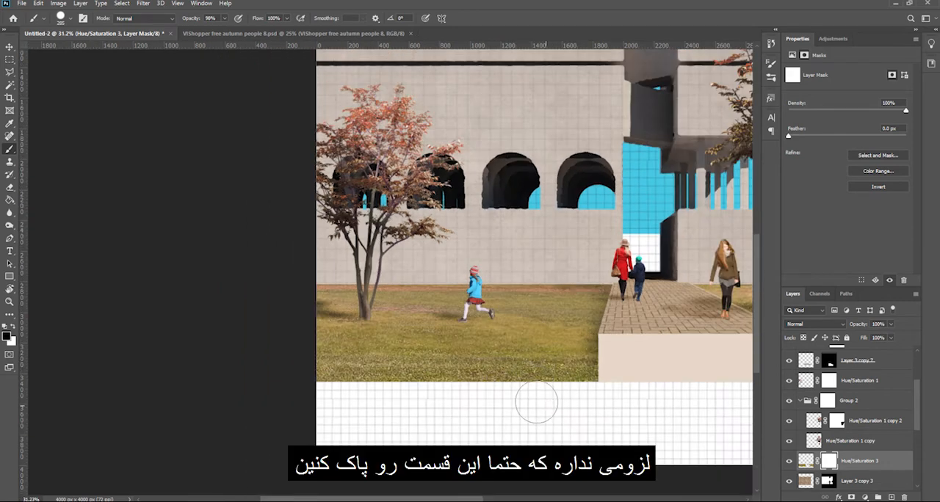
pyautogui.moveTo(514, 397)
pyautogui.mouseDown()
pyautogui.moveTo(438, 374)
pyautogui.moveTo(276, 364)
pyautogui.mouseUp()
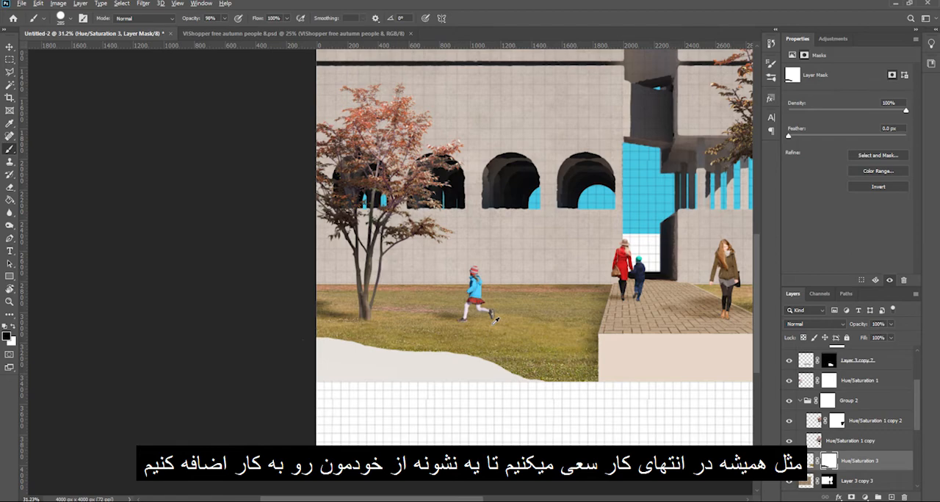
# Add a layer mask to Layer 1 and paint out the pale area below the wavy grass edge so the grid shows
pyautogui.hotkey('ctrl', '0')
pyautogui.scroll(9, 328, 331)
pyautogui.moveTo(238, 321); pyautogui.dragTo(271, 241)
pyautogui.press('v')
pyautogui.click(294, 331)
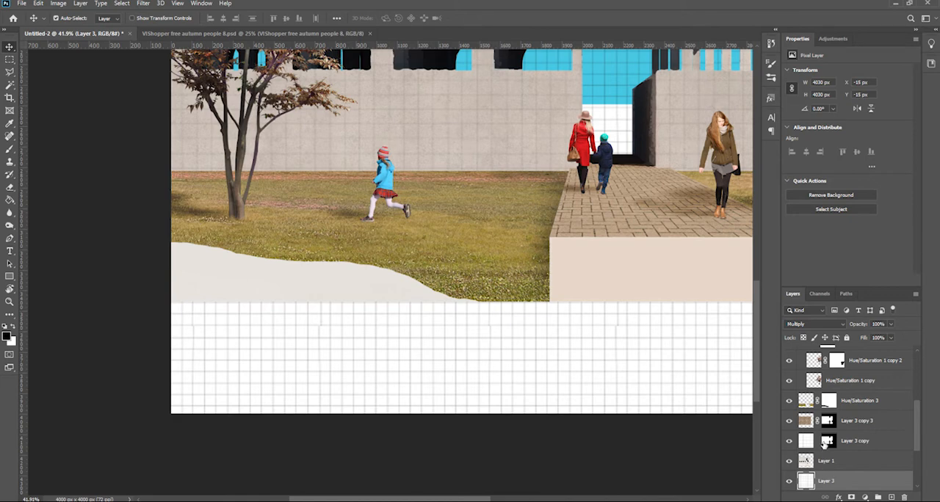
pyautogui.click(832, 460)
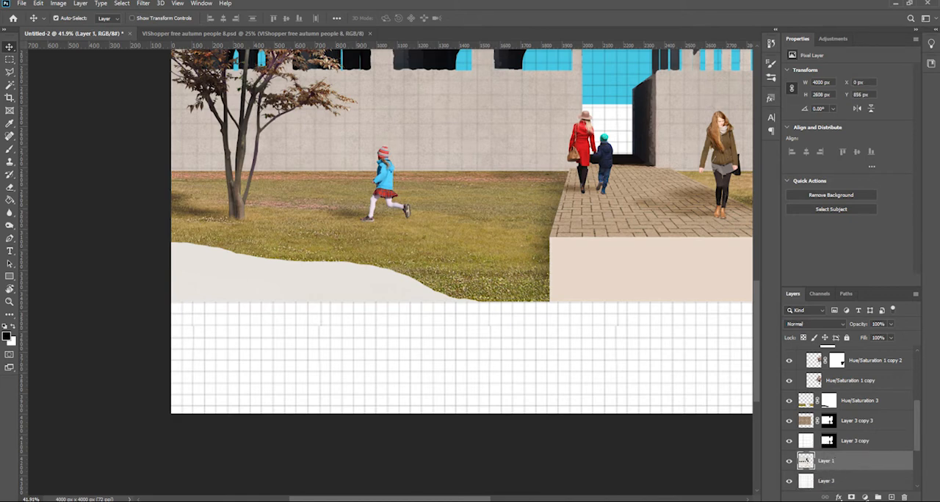
pyautogui.click(851, 497)
pyautogui.press('b')
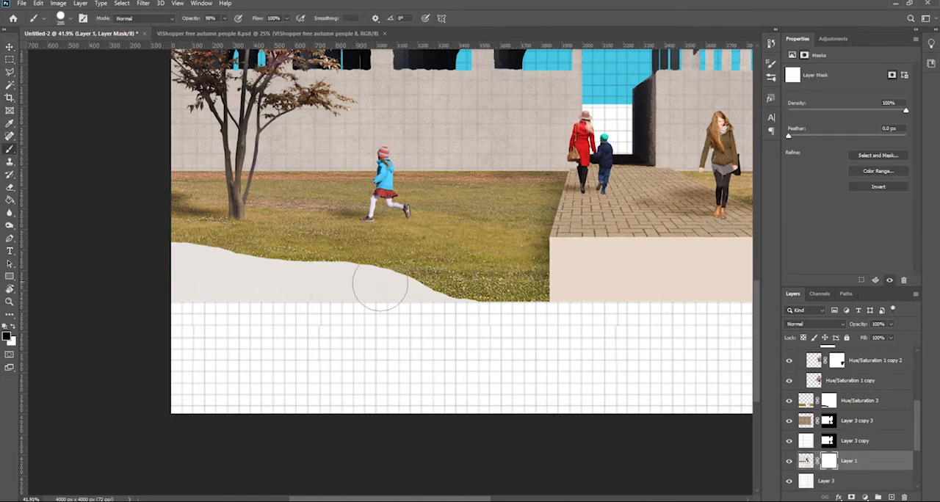
pyautogui.moveTo(397, 303); pyautogui.dragTo(165, 262)
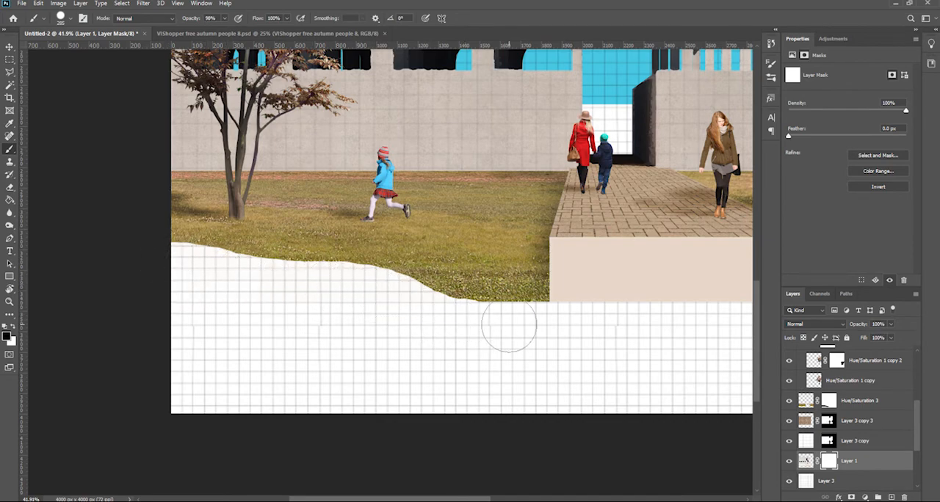
# Burn the shaded sides of the standing woman and the woman with the child, ending at 25% exposure and a -86° brush angle
pyautogui.press('v')
pyautogui.scroll(-7, 476, 248)
pyautogui.click(457, 350)
pyautogui.scroll(12, 499, 327)
pyautogui.click(502, 324)
pyautogui.scroll(-5, 503, 324)
pyautogui.press('o')
pyautogui.scroll(8, 489, 315)
pyautogui.rightClick(492, 311)
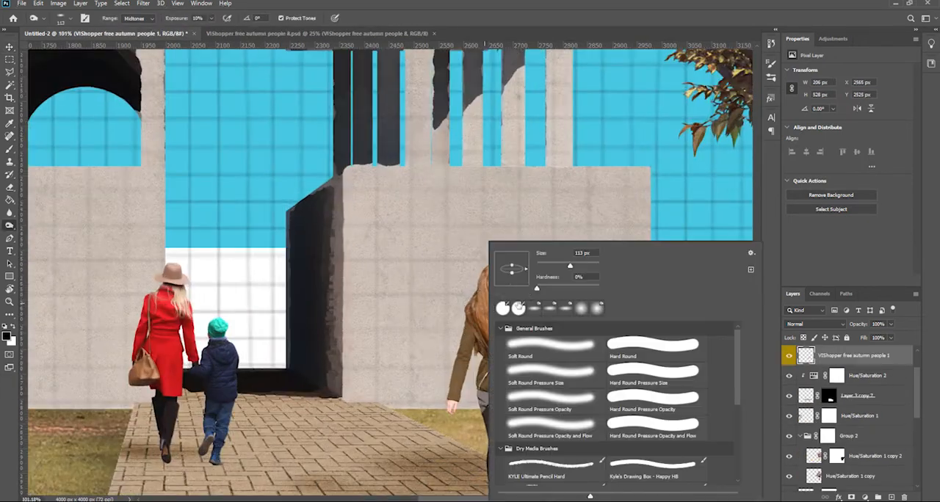
pyautogui.click(474, 278)
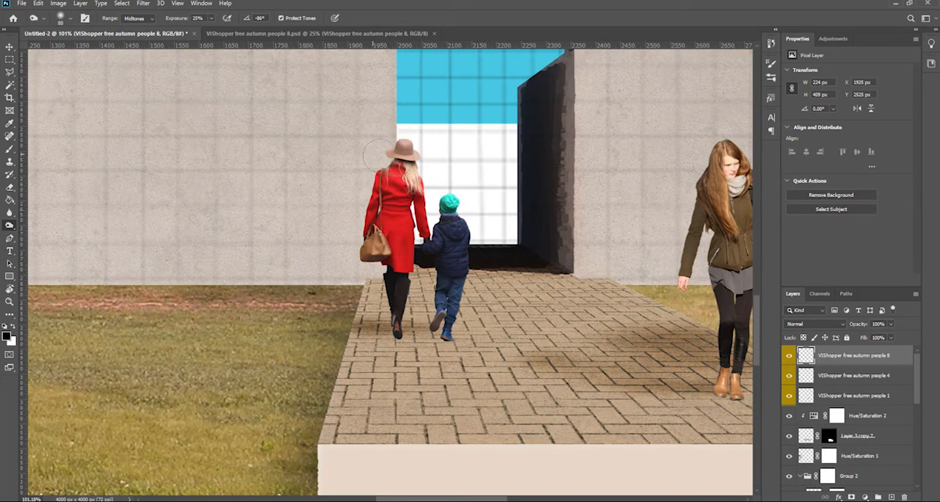
# Burn the shaded left side of the running girl on her own layer at 25% exposure
pyautogui.moveTo(328, 227); pyautogui.dragTo(810, 191)
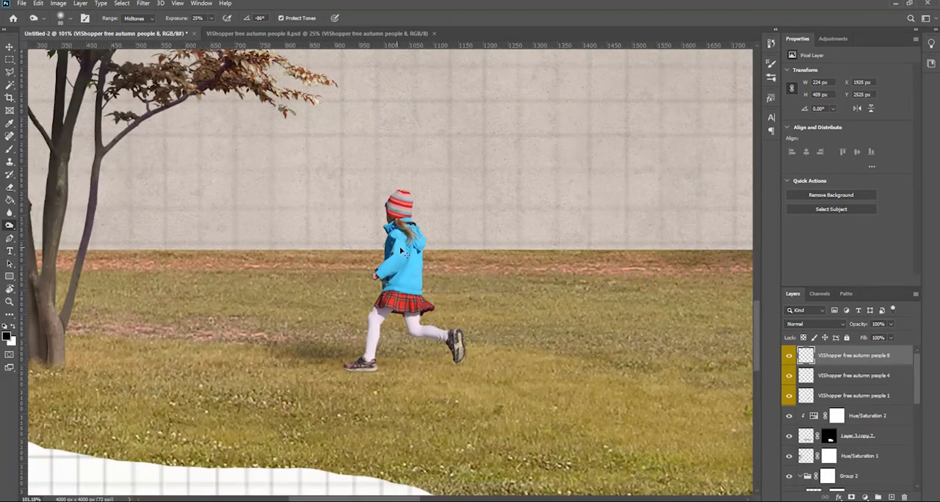
pyautogui.keyDown('ctrl'); pyautogui.click(405, 253); pyautogui.keyUp('ctrl')
pyautogui.press('v')
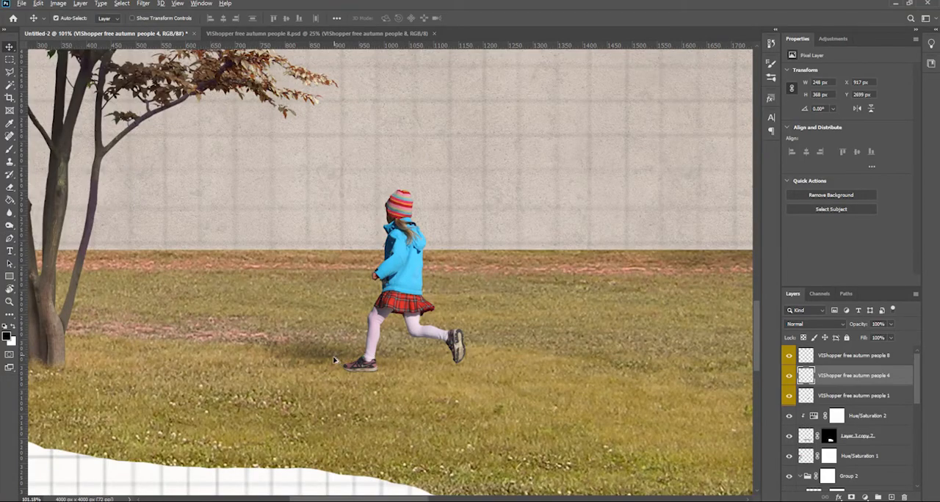
# Open the flock-of-birds image from the Birds texture folder and copy it into the collage
pyautogui.hotkey('ctrl', '0')
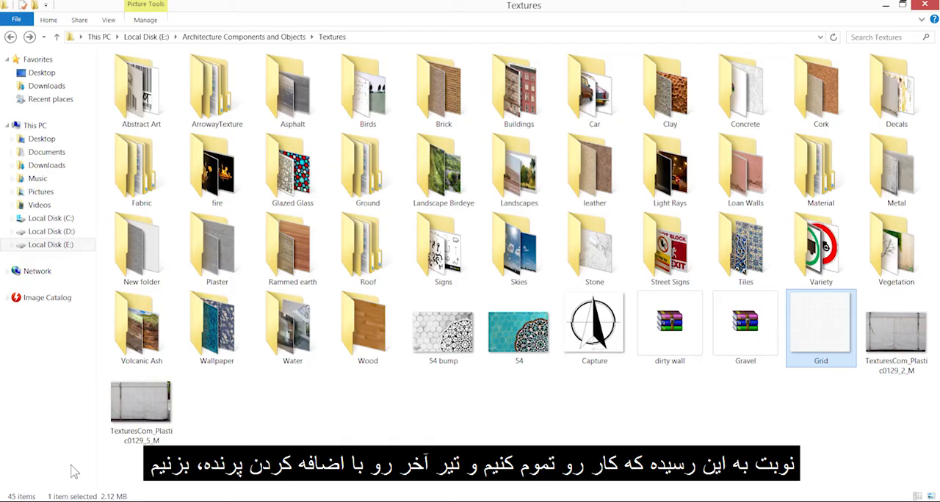
pyautogui.doubleClick(441, 87)
pyautogui.moveTo(139, 92); pyautogui.dragTo(514, 34)
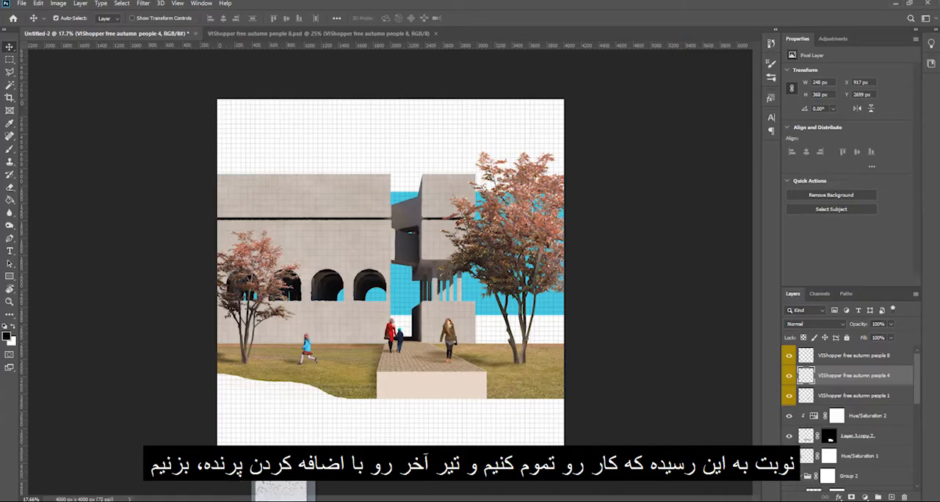
pyautogui.hotkey('ctrl', 'a')
pyautogui.hotkey('ctrl', 'c')
pyautogui.click(162, 36)
pyautogui.hotkey('ctrl', 'v')
# Place the flock of birds above the right part of the building and scale it to 986 × 550 px
pyautogui.moveTo(420, 284); pyautogui.dragTo(480, 169)
pyautogui.hotkey('ctrl', 't')
pyautogui.moveTo(505, 127); pyautogui.dragTo(479, 142)
pyautogui.moveTo(444, 183); pyautogui.dragTo(457, 168)
pyautogui.press('Return')
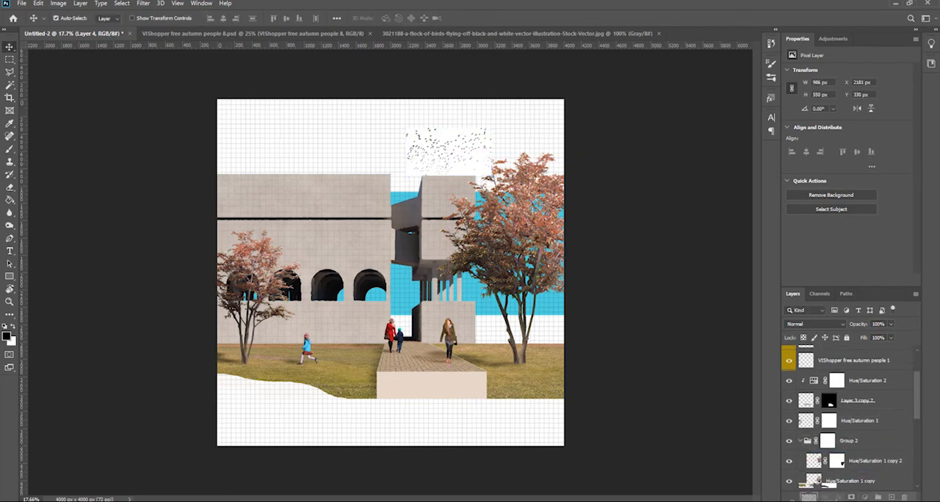
# Set the birds layer to Multiply blending and enlarge it to 1240 × 692 px across the gap in the building
pyautogui.scroll(4, 456, 169)
pyautogui.moveTo(466, 183); pyautogui.dragTo(476, 235)
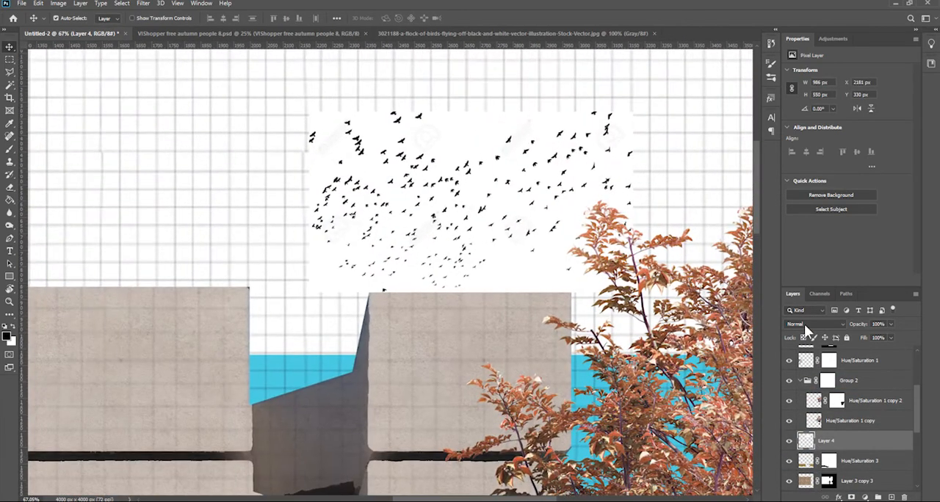
pyautogui.click(801, 324)
pyautogui.click(799, 295)
pyautogui.hotkey('ctrl', 't')
pyautogui.moveTo(309, 293); pyautogui.dragTo(226, 338)
pyautogui.moveTo(400, 250); pyautogui.dragTo(416, 251)
pyautogui.press('Return')
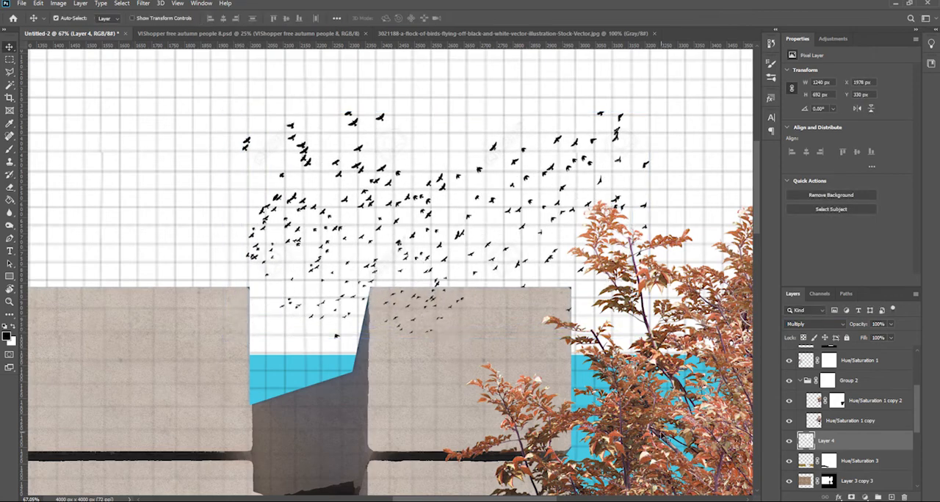
# Add a layer mask to the birds layer and select the building's area from the Lemme_02.VRayMtlID.jpg layer
pyautogui.click(851, 497)
pyautogui.scroll(-5, 865, 445)
pyautogui.keyDown('alt'); pyautogui.click(788, 461); pyautogui.keyUp('alt')
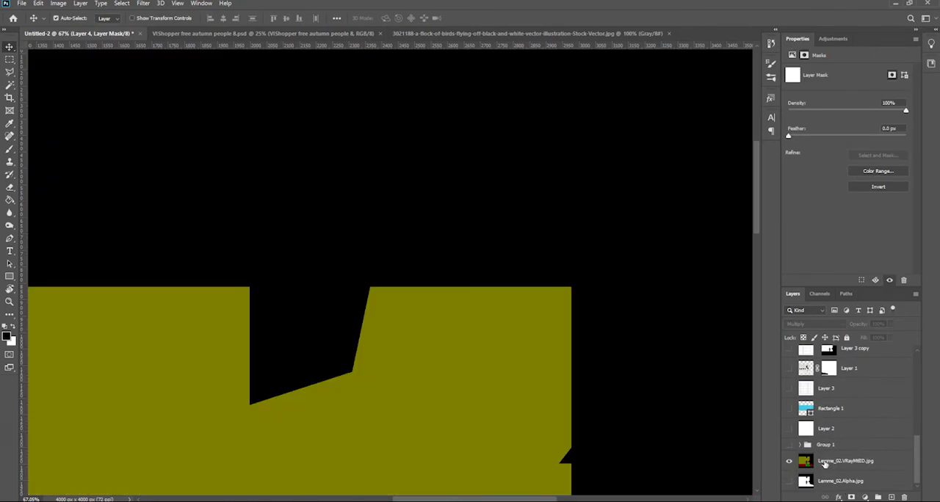
pyautogui.click(845, 461)
pyautogui.press('w')
pyautogui.click(508, 369)
pyautogui.keyDown('alt'); pyautogui.click(789, 462); pyautogui.keyUp('alt')
pyautogui.press('v')
# Fill the building selection with black on the birds layer's mask to hide the birds over the concrete
pyautogui.scroll(3, 841, 425)
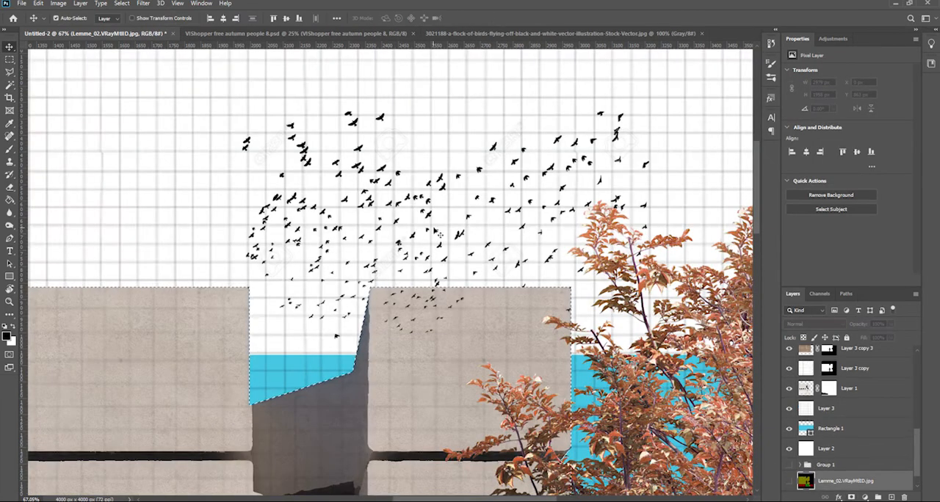
pyautogui.click(832, 353)
pyautogui.click(828, 355)
pyautogui.hotkey('alt', 'BackSpace')
# Stamp all visible layers into a new merged layer at the top of the layer stack
pyautogui.hotkey('ctrl', '0')
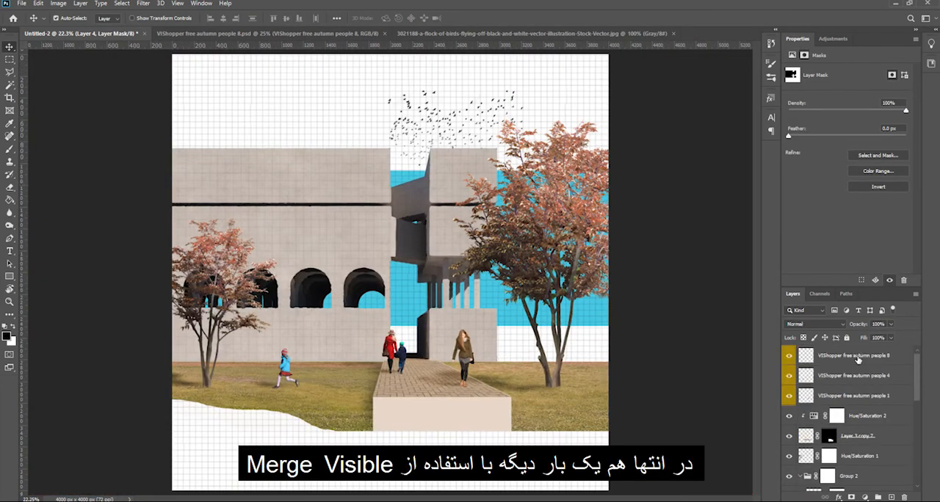
pyautogui.click(855, 357)
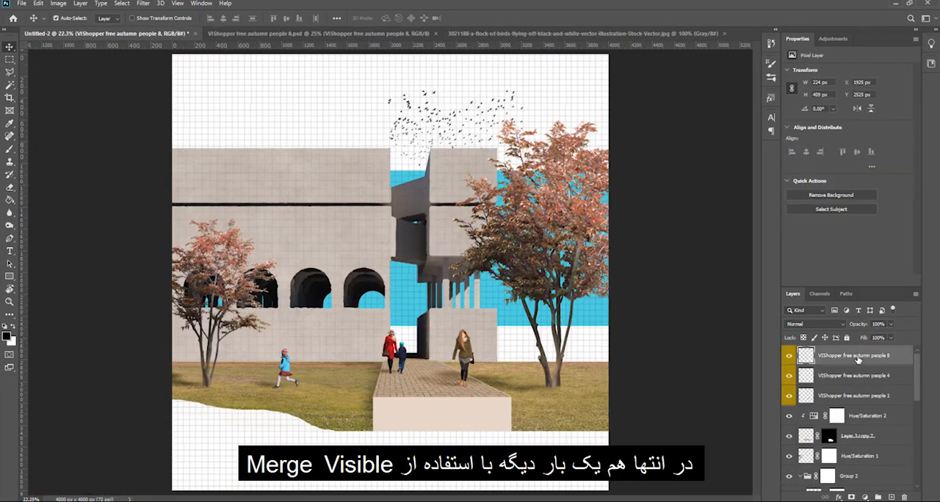
pyautogui.hotkey('ctrl', 'shift', 'alt', 'e')
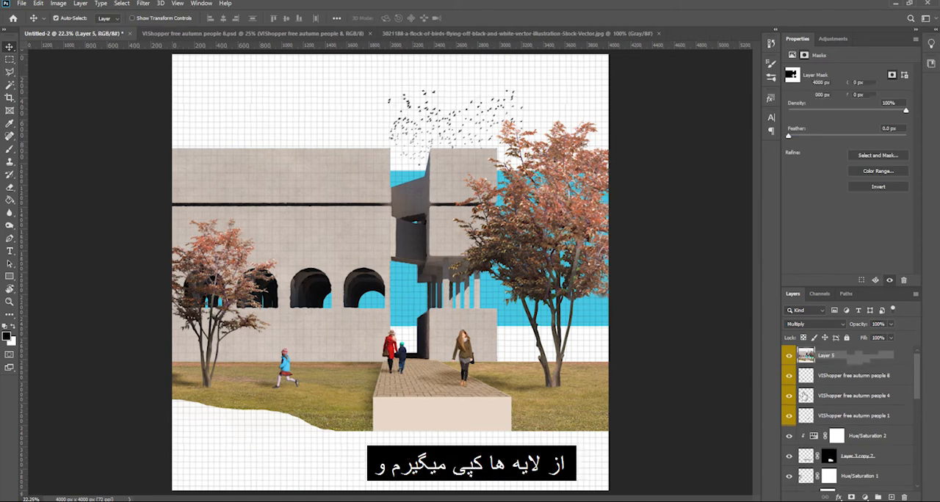
# Add a Color Lookup adjustment above the merged layer using the 3Strip.look 3DLUT file
pyautogui.click(826, 38)
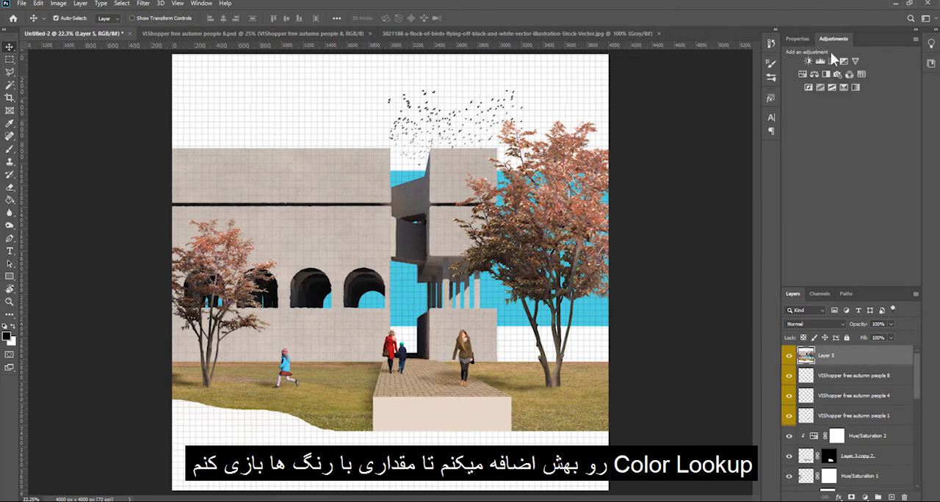
pyautogui.click(864, 71)
pyautogui.click(864, 71)
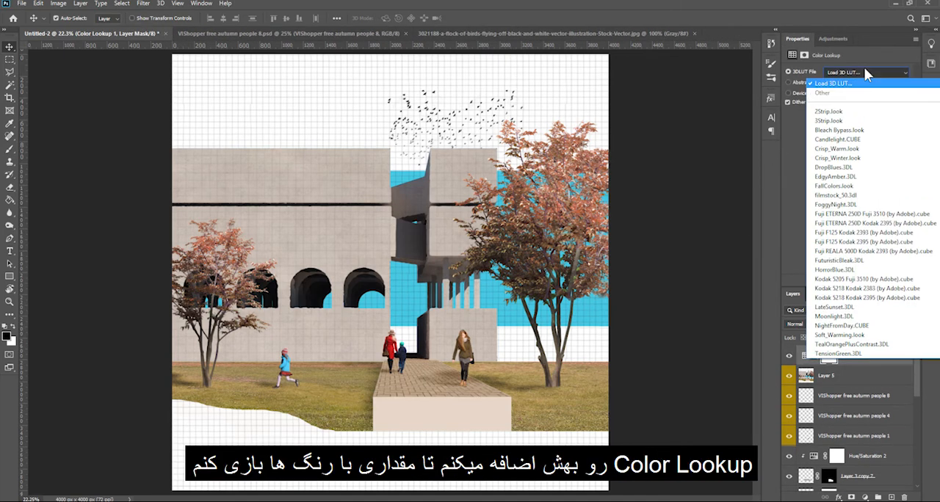
pyautogui.click(845, 119)
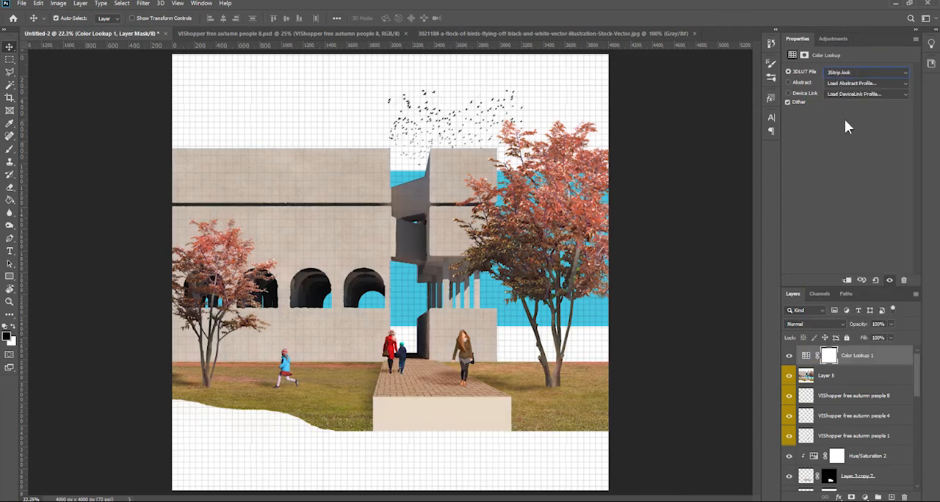
# Duplicate the Color Lookup adjustment and set the copy's 3DLUT file to Crisp_Warm.look
pyautogui.hotkey('ctrl', 'j')
pyautogui.click(844, 71)
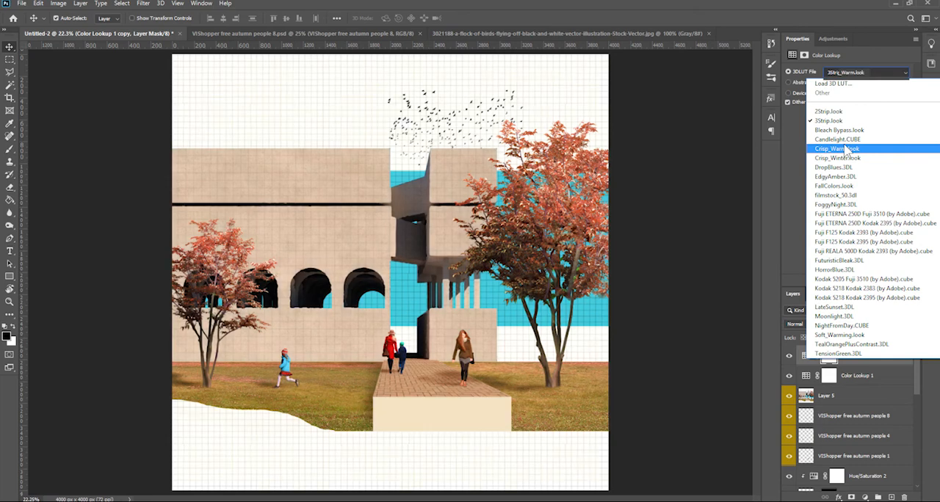
pyautogui.click(846, 149)
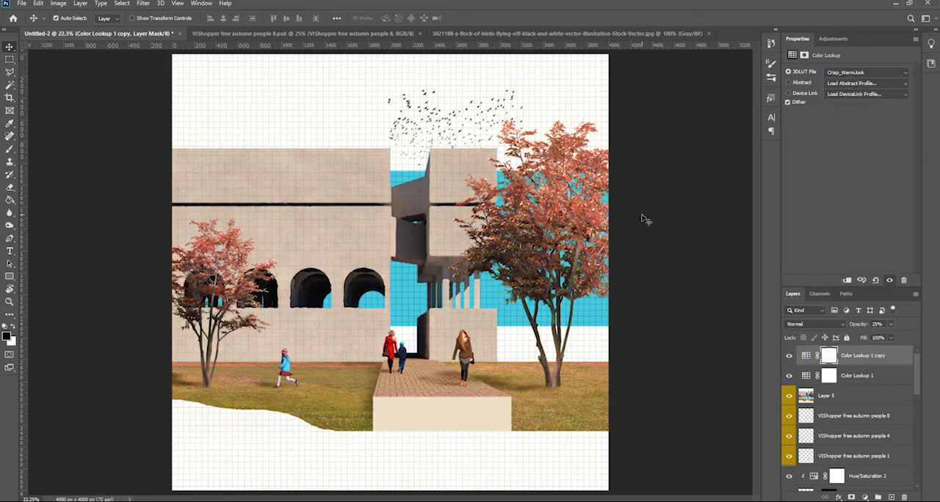